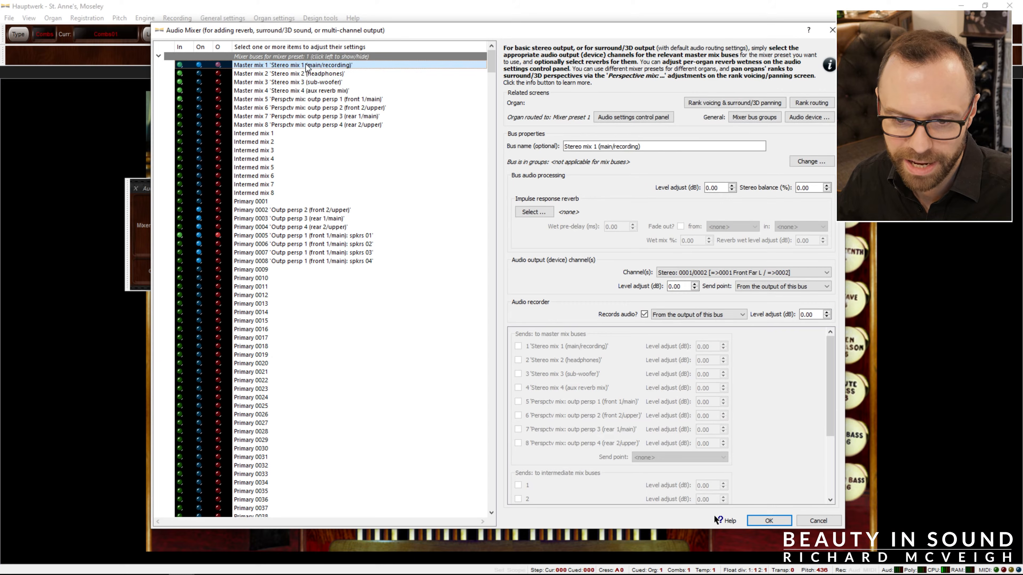
{"action": "left_click_drag", "start_coordinate": [306, 66], "coordinate": [317, 134]}
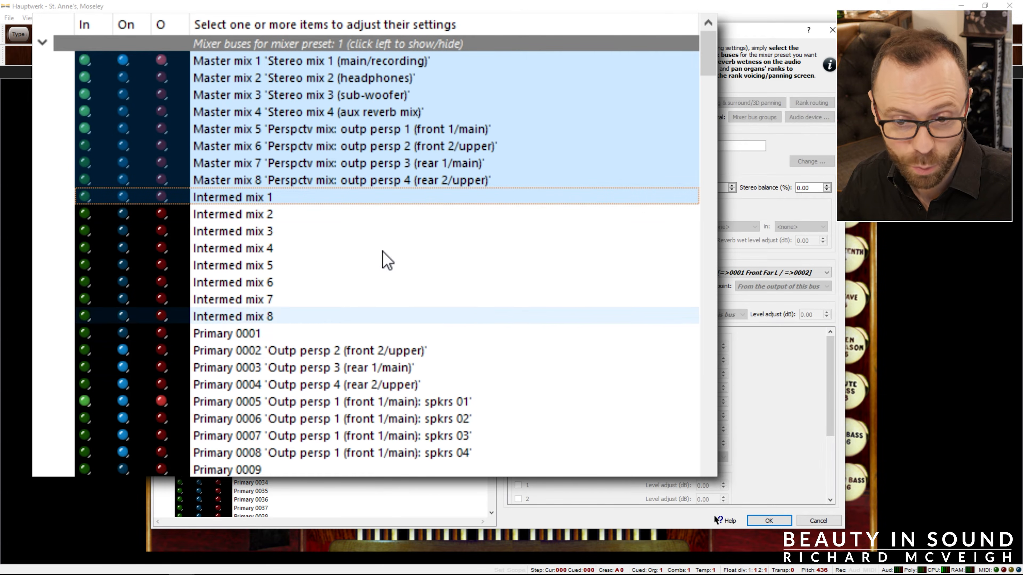
{"action": "left_click", "coordinate": [390, 165]}
{"action": "left_click", "coordinate": [374, 64]}
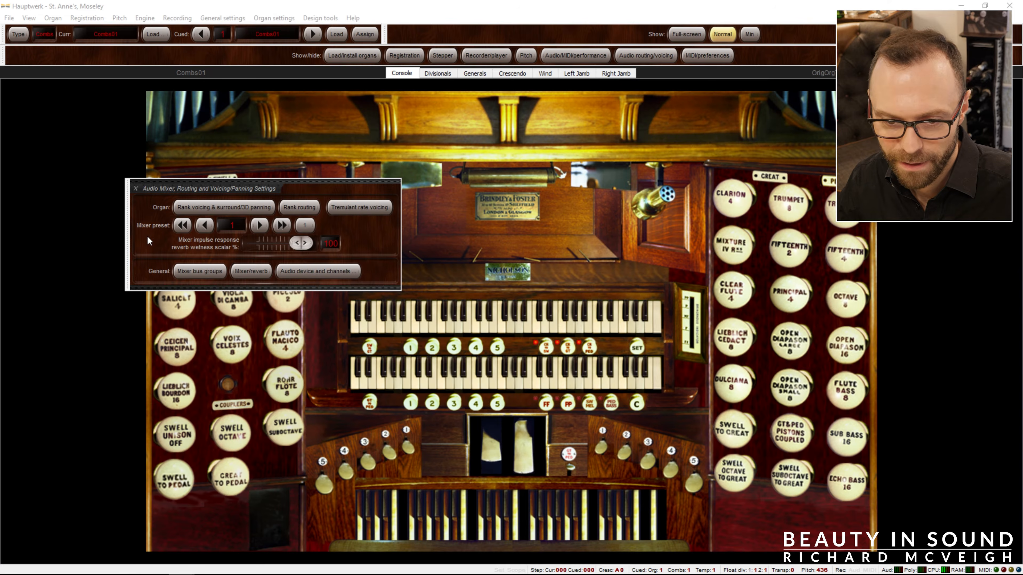
Open the general mixer settings and clear the bus names of master mixes 1 to 8.
{"action": "left_click", "coordinate": [250, 278]}
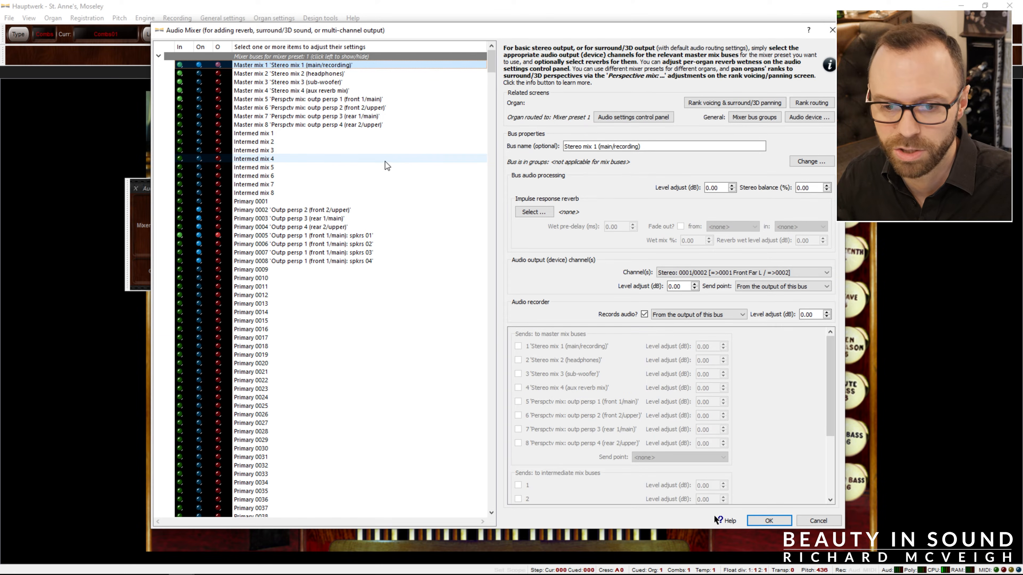
{"action": "left_click_drag", "start_coordinate": [321, 127], "coordinate": [318, 67]}
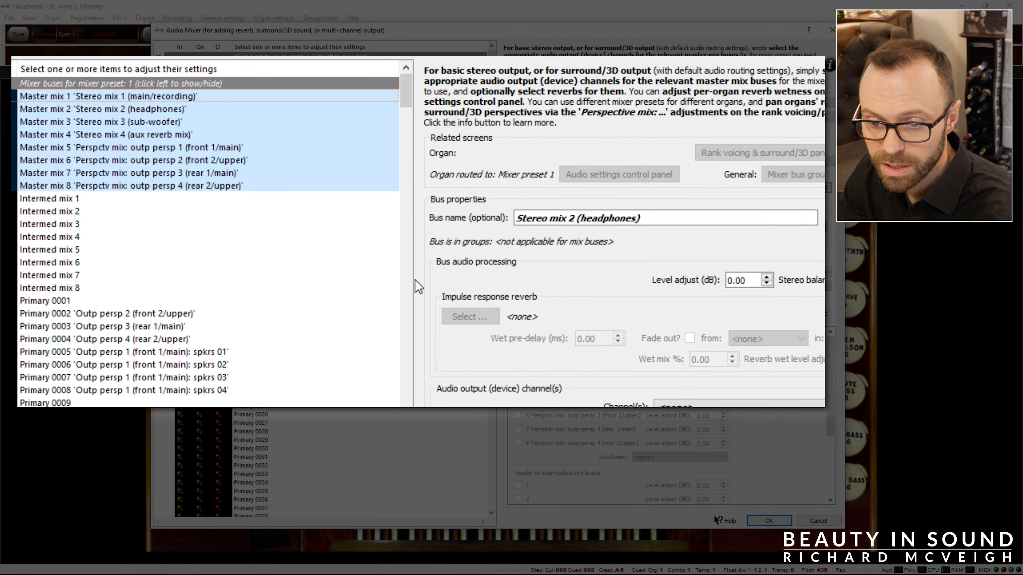
{"action": "triple_click", "coordinate": [630, 222]}
{"action": "key", "text": "BackSpace"}
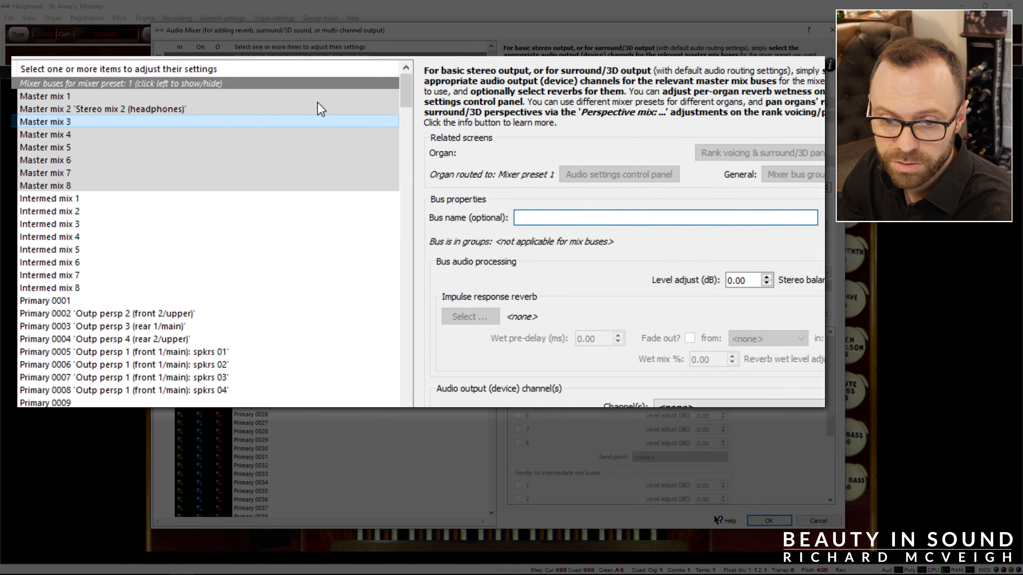
{"action": "left_click", "coordinate": [294, 98]}
{"action": "left_click", "coordinate": [287, 109]}
{"action": "left_click", "coordinate": [592, 217]}
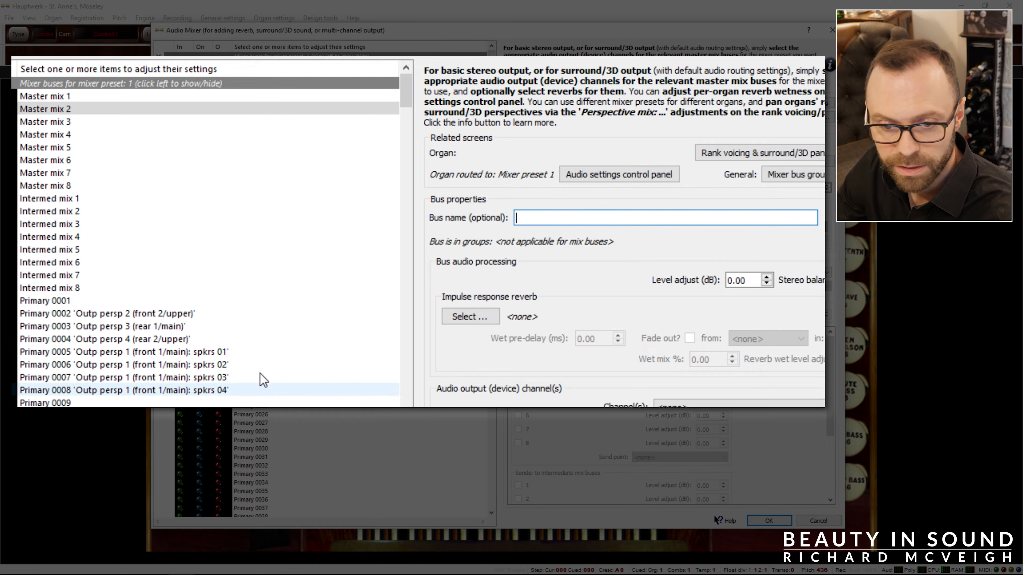
Clear the bus names of primary buses 0001 to 0008, including the one left on 0002.
{"action": "left_click_drag", "start_coordinate": [267, 391], "coordinate": [281, 311]}
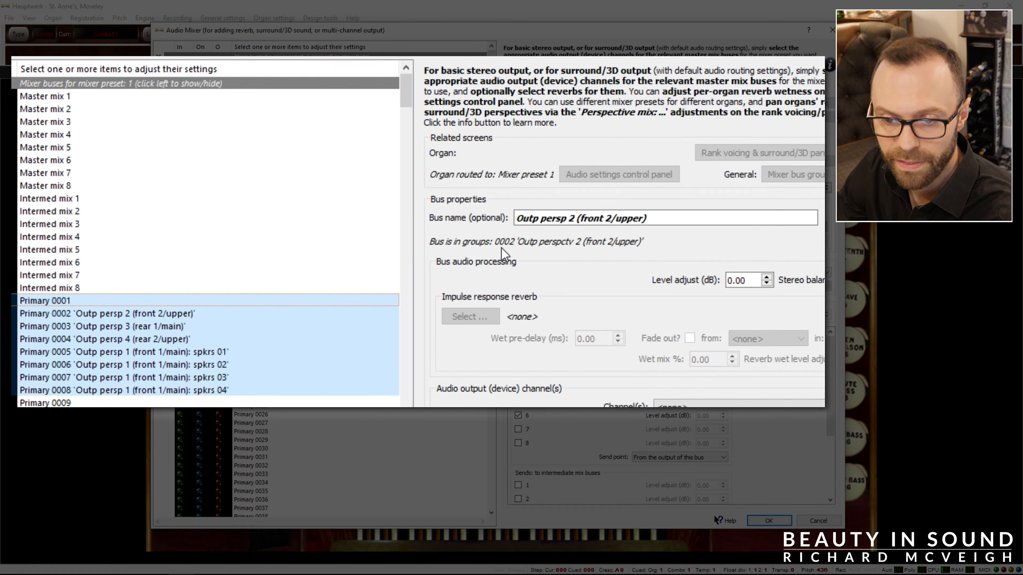
{"action": "left_click_drag", "start_coordinate": [670, 224], "coordinate": [498, 231]}
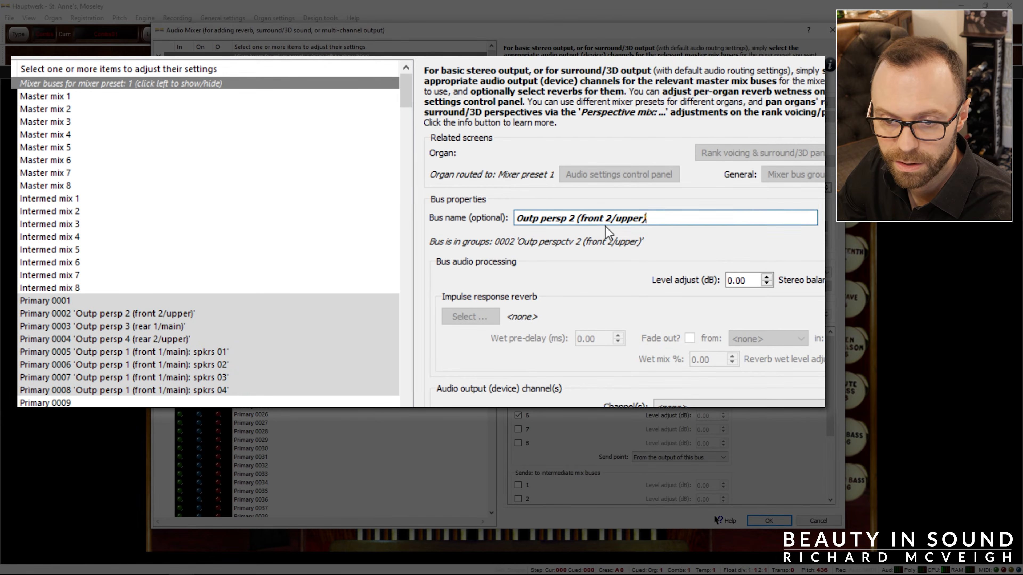
{"action": "left_click_drag", "start_coordinate": [647, 217], "coordinate": [580, 216]}
{"action": "key", "text": "Delete"}
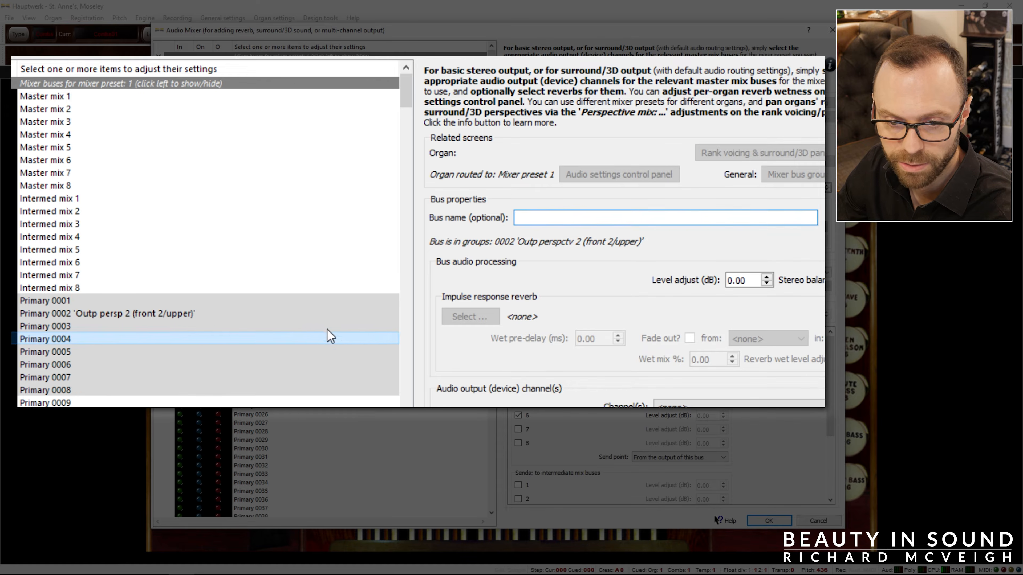
{"action": "left_click", "coordinate": [282, 325]}
{"action": "left_click", "coordinate": [278, 304]}
{"action": "left_click", "coordinate": [281, 314]}
{"action": "left_click", "coordinate": [531, 217]}
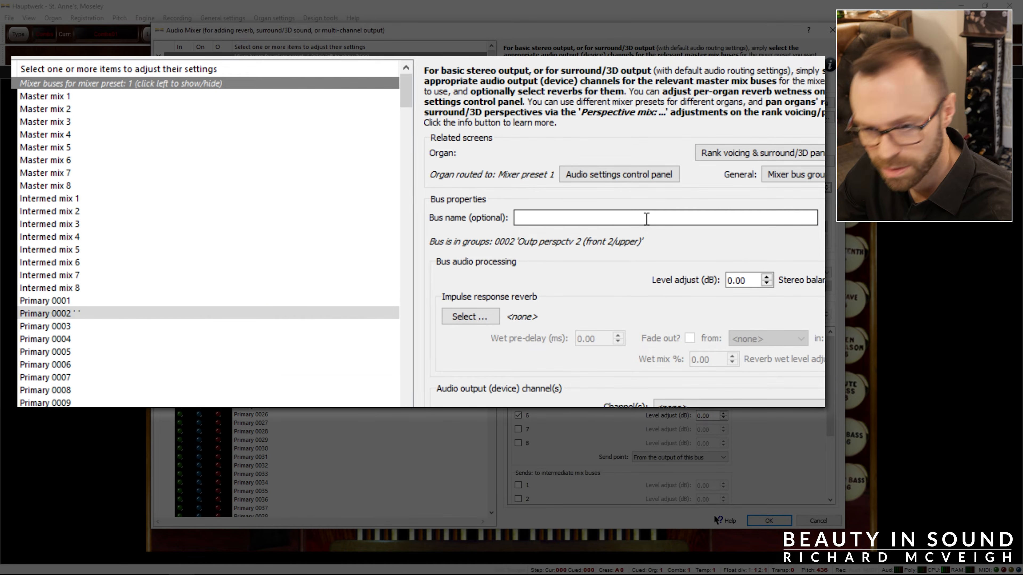
Name primary bus 0001 "Front Close" and set its output channels to Stereo: 0005/0006 (Front Close L).
{"action": "left_click", "coordinate": [67, 98]}
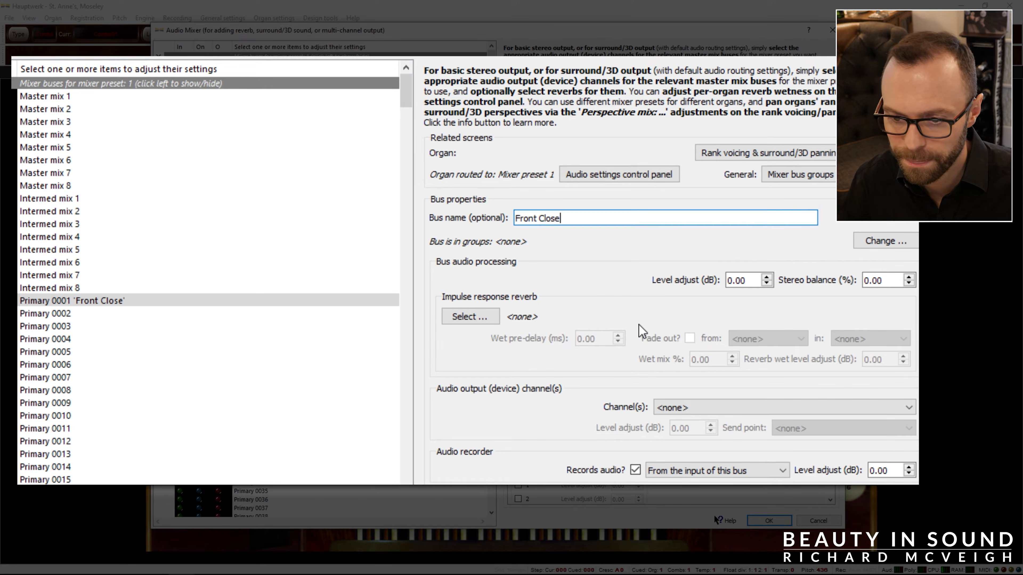
{"action": "left_click", "coordinate": [693, 408]}
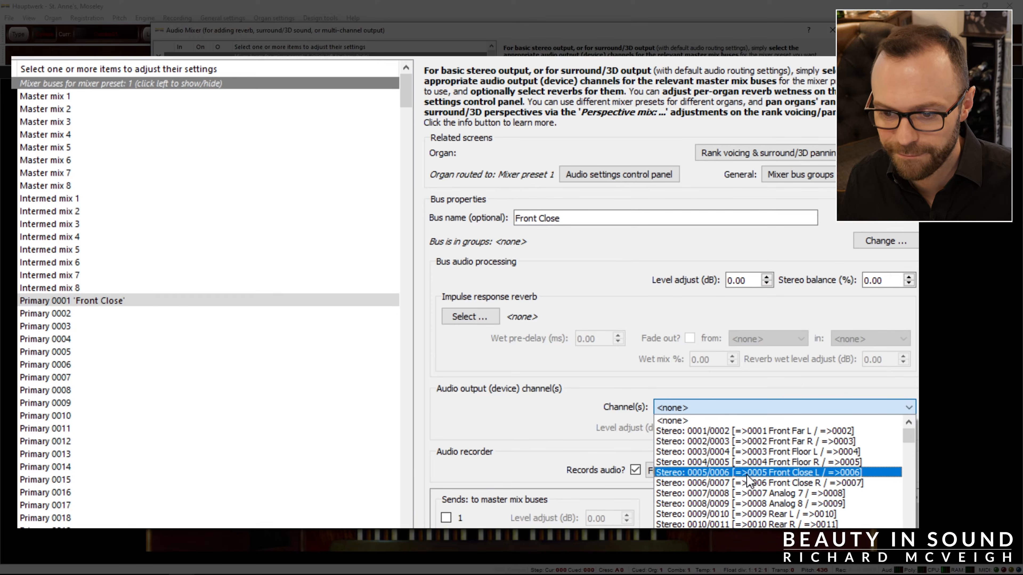
{"action": "left_click", "coordinate": [834, 473]}
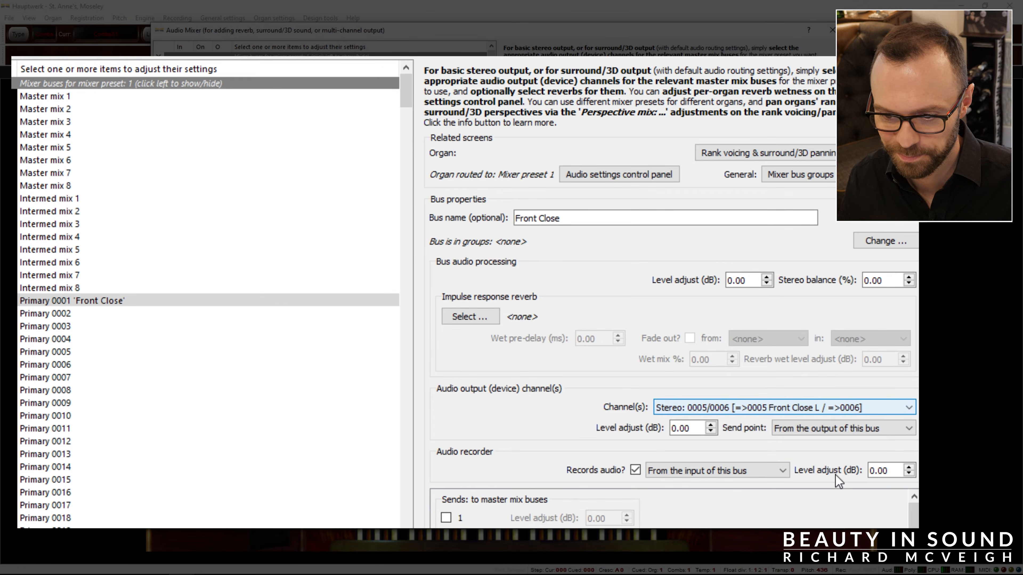
Name primary bus 0002 "Front Far" and set its output channels to Stereo: 0001/0002 (Front Far L).
{"action": "left_click", "coordinate": [278, 315]}
{"action": "left_click", "coordinate": [616, 220]}
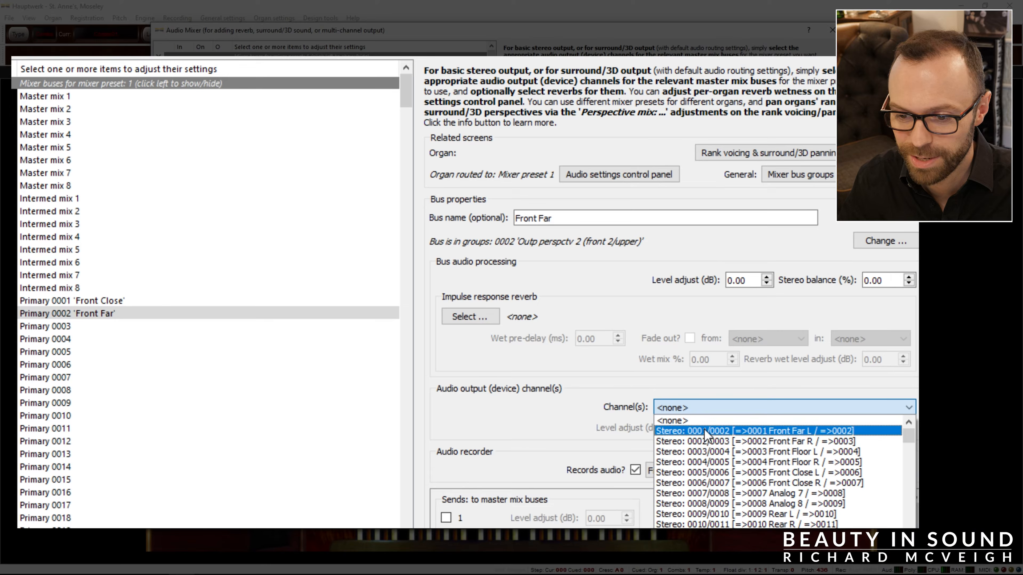
{"action": "left_click", "coordinate": [706, 430]}
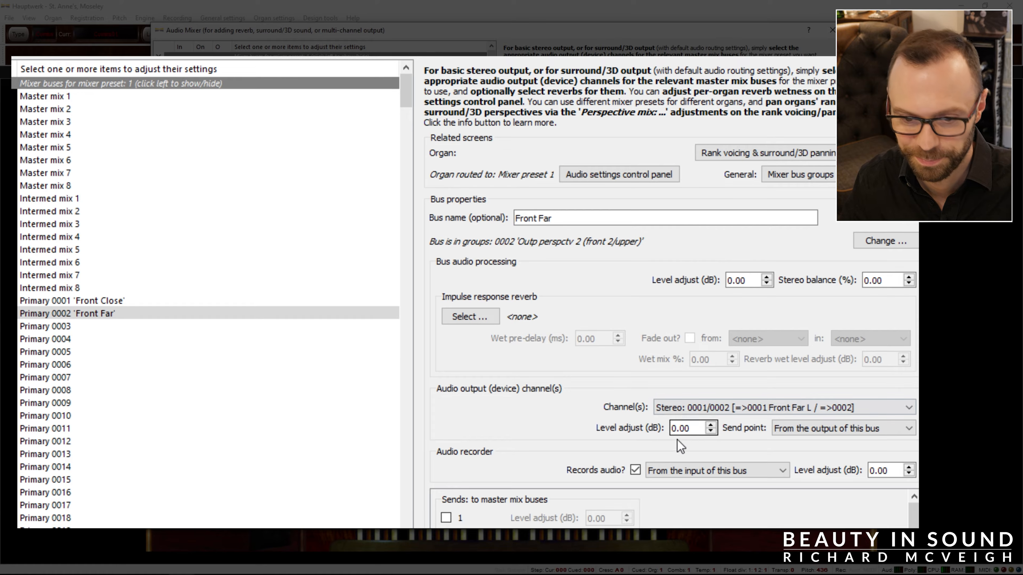
Name primary bus 0003 "Front Floor", choose its output channels and accept the mixer settings.
{"action": "left_click", "coordinate": [136, 326]}
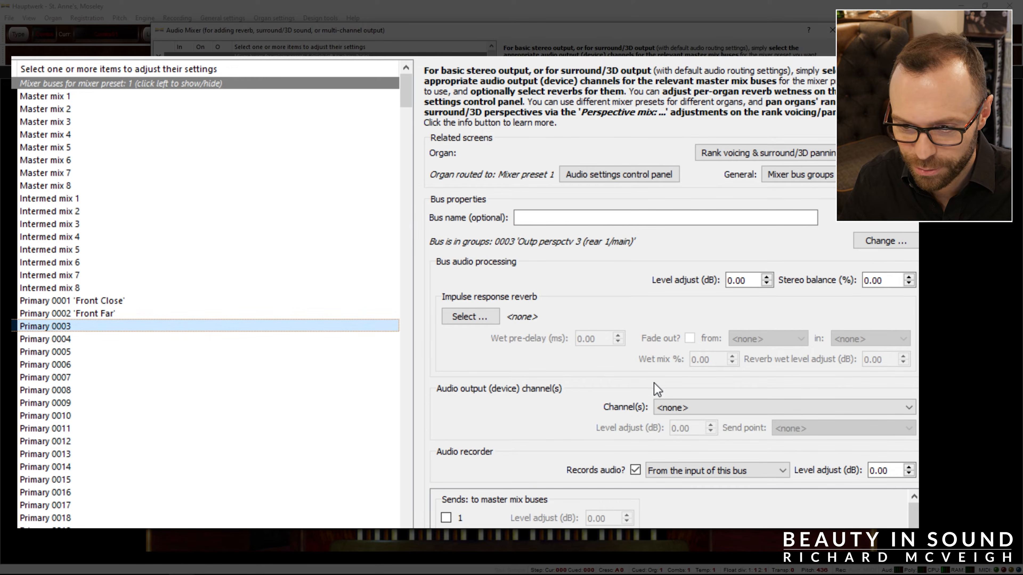
{"action": "left_click", "coordinate": [578, 219]}
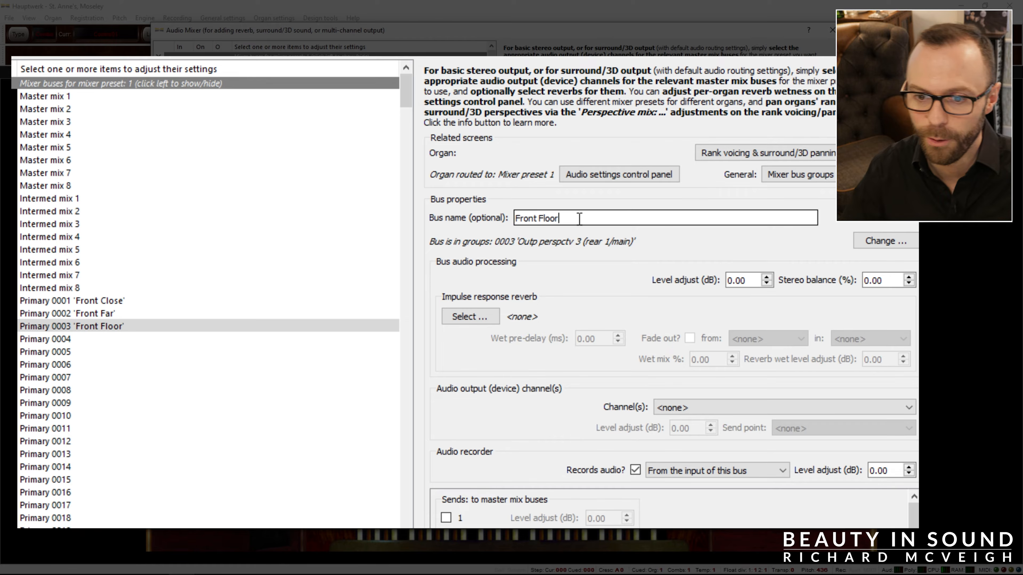
{"action": "left_click", "coordinate": [689, 408]}
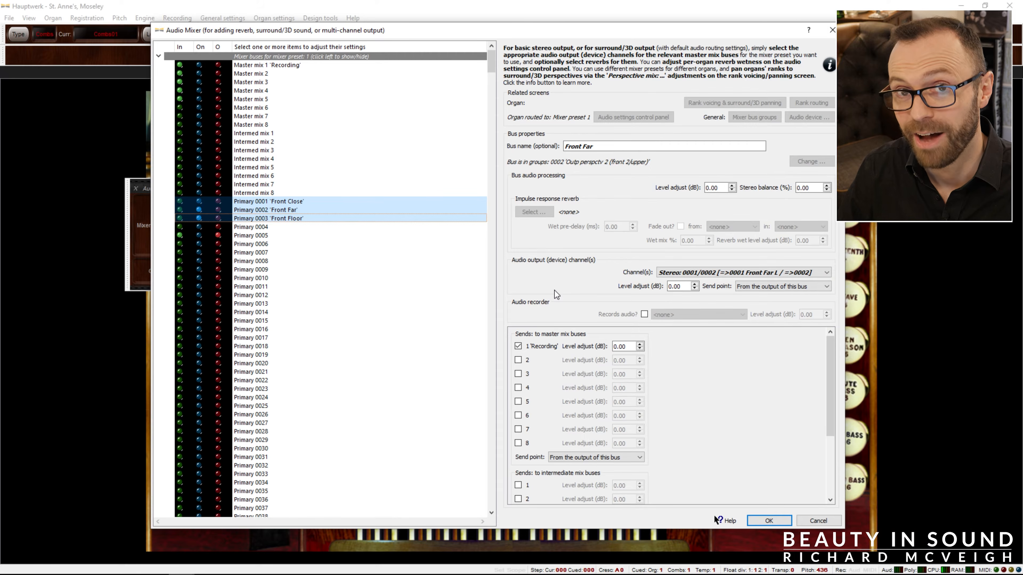
{"action": "left_click", "coordinate": [769, 521]}
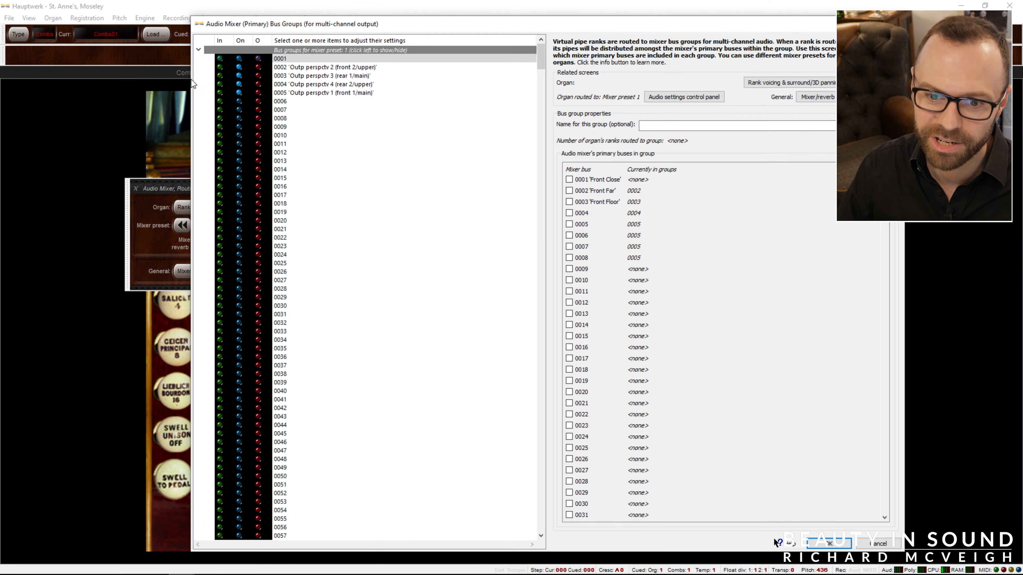
In the primary bus groups settings, clear the names of bus groups 0001 to 0005.
{"action": "left_click_drag", "start_coordinate": [189, 79], "coordinate": [113, 85]}
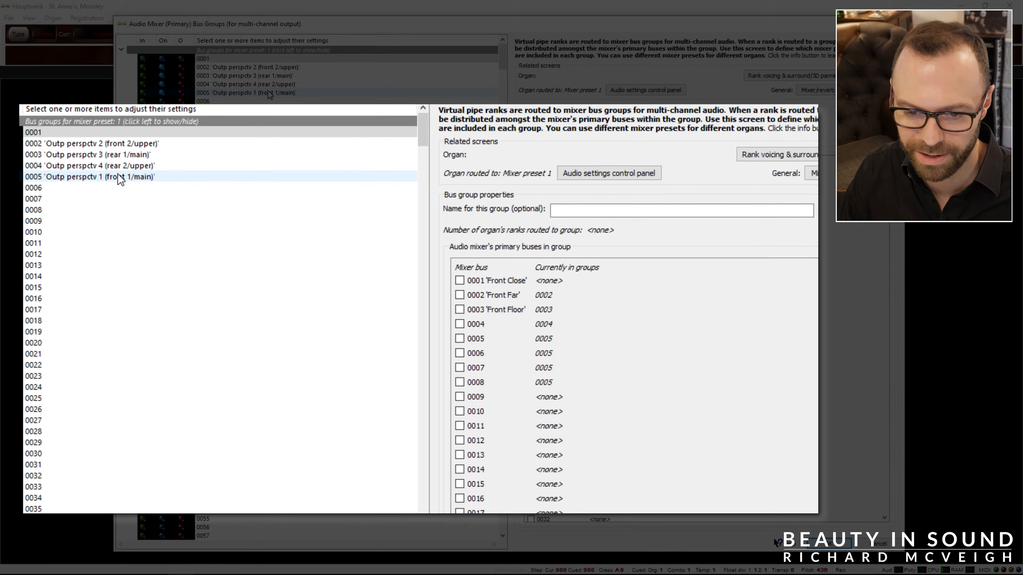
{"action": "left_click_drag", "start_coordinate": [269, 94], "coordinate": [269, 58]}
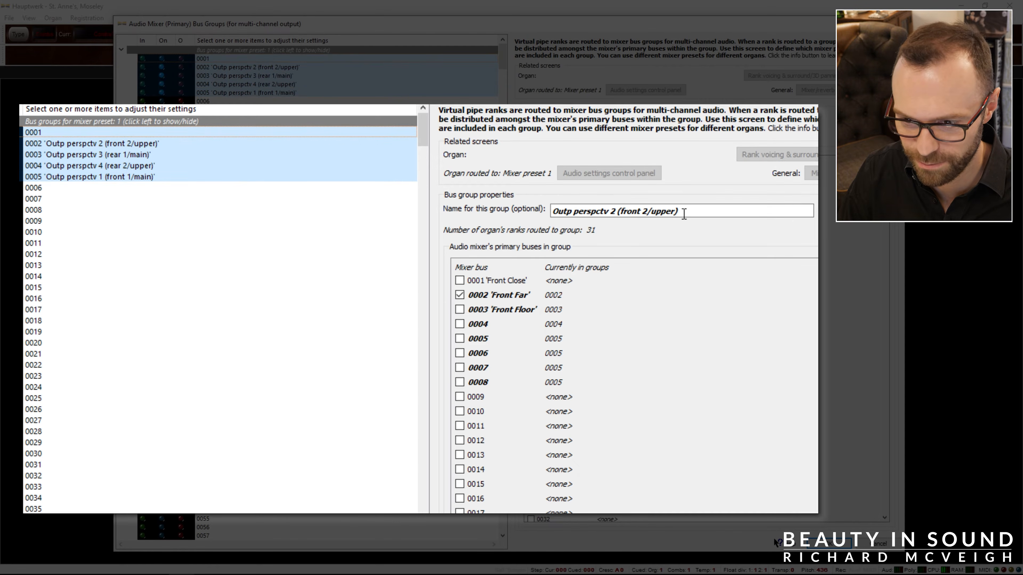
{"action": "left_click_drag", "start_coordinate": [679, 211], "coordinate": [560, 209]}
{"action": "key", "text": "BackSpace"}
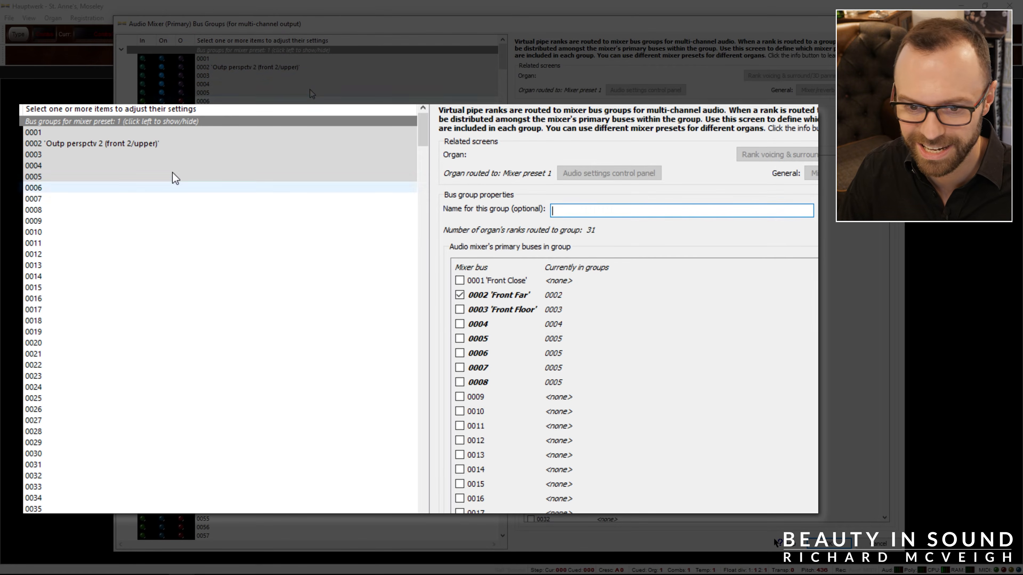
{"action": "left_click", "coordinate": [129, 134]}
{"action": "left_click", "coordinate": [160, 146]}
{"action": "left_click", "coordinate": [588, 211]}
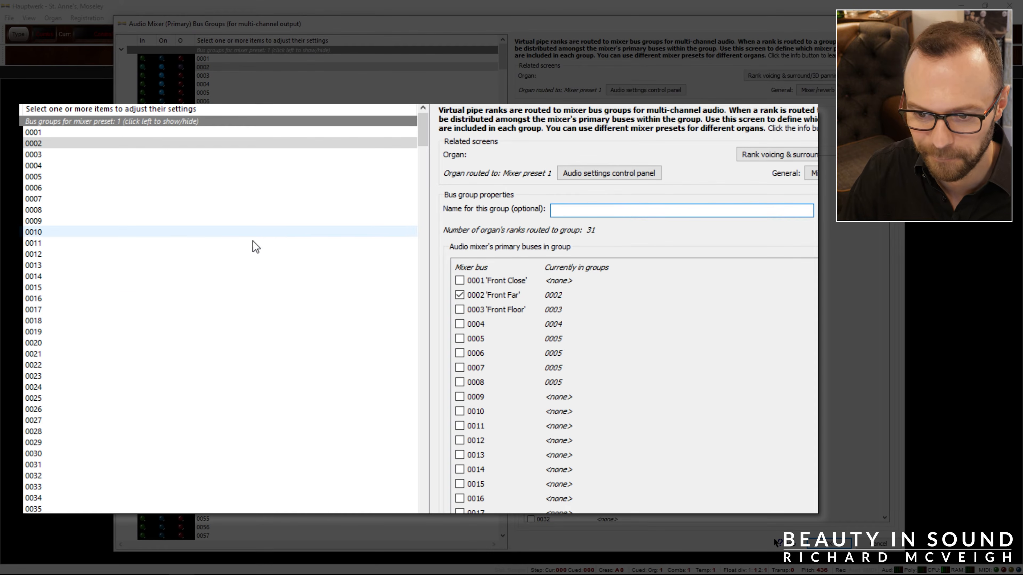
Name bus group 0001 "Swell", bus group 0002 "Great" and bus group 0003 "Pedal".
{"action": "left_click", "coordinate": [43, 133]}
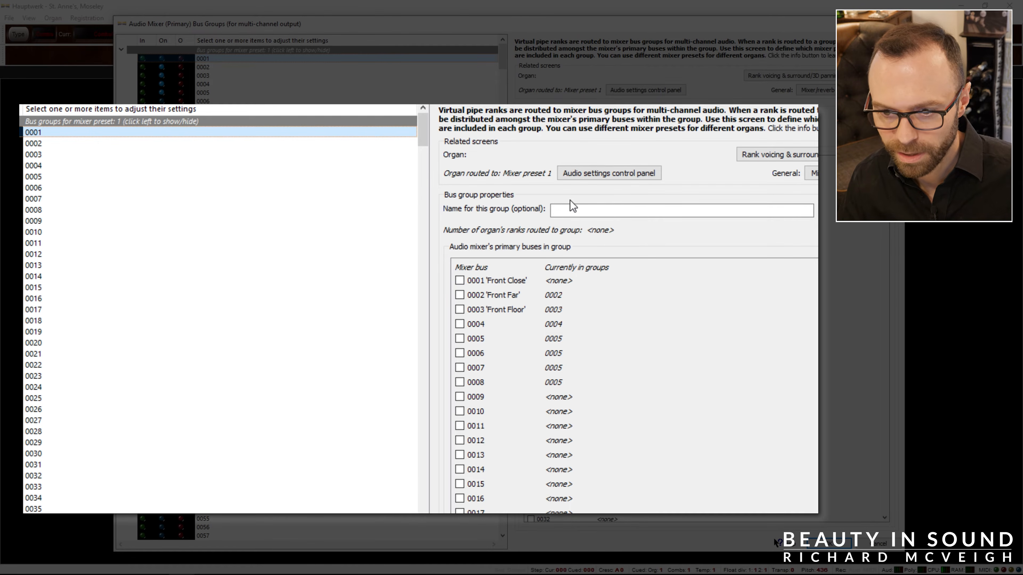
{"action": "left_click", "coordinate": [574, 211]}
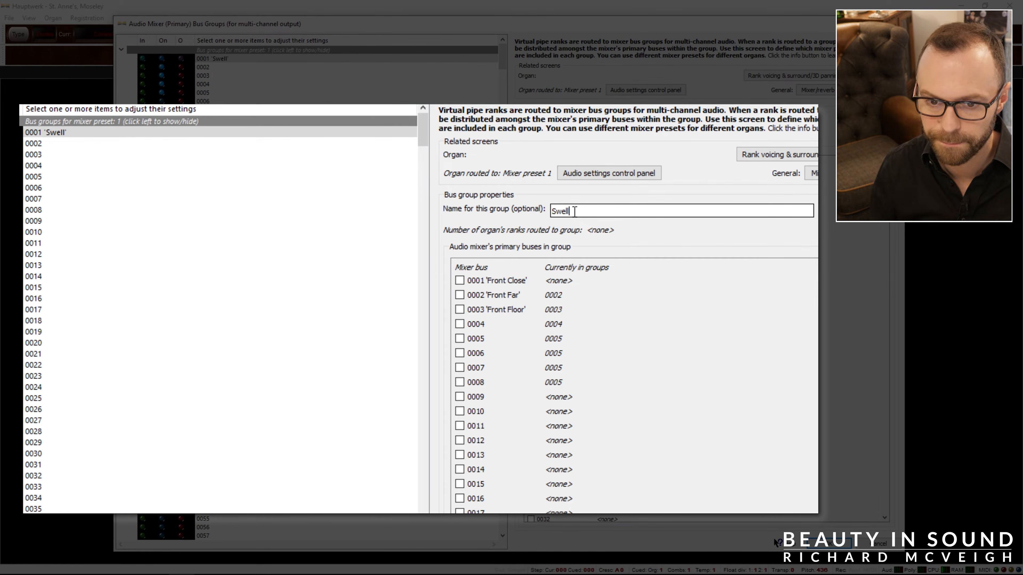
{"action": "left_click", "coordinate": [44, 145]}
{"action": "left_click", "coordinate": [614, 209]}
{"action": "type", "text": "Great"}
{"action": "left_click", "coordinate": [177, 155]}
{"action": "left_click", "coordinate": [587, 212]}
{"action": "type", "text": "Peda"}
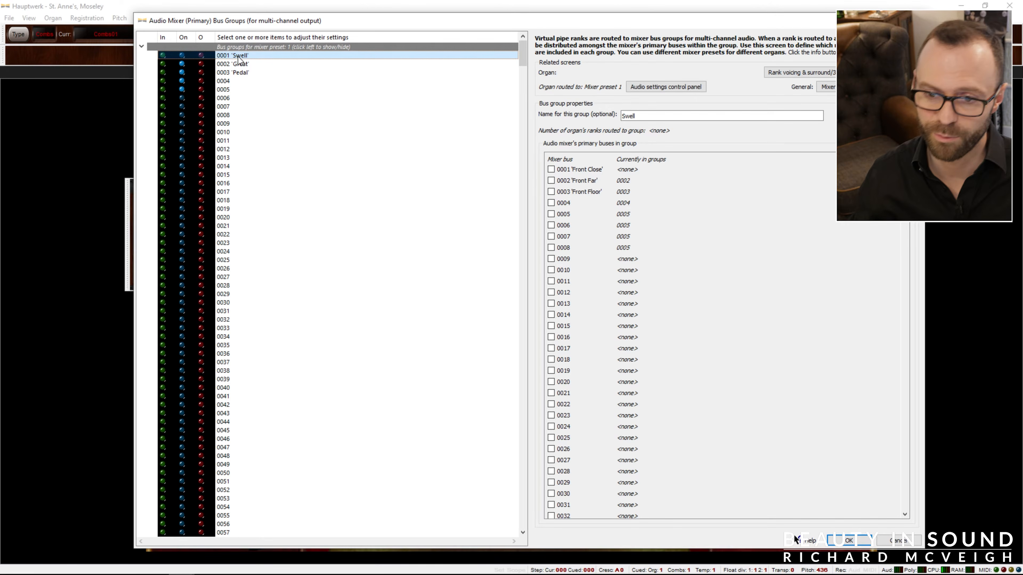
Add the Front Close primary bus to the Swell group and check the bus assignments of Great and Pedal.
{"action": "left_click", "coordinate": [551, 169]}
{"action": "left_click", "coordinate": [256, 64]}
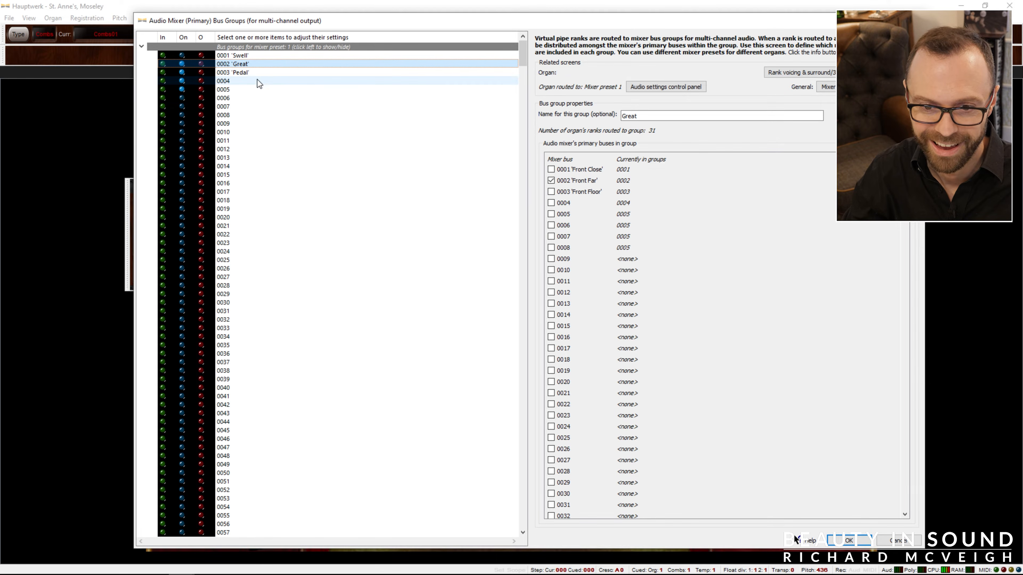
{"action": "left_click", "coordinate": [249, 73]}
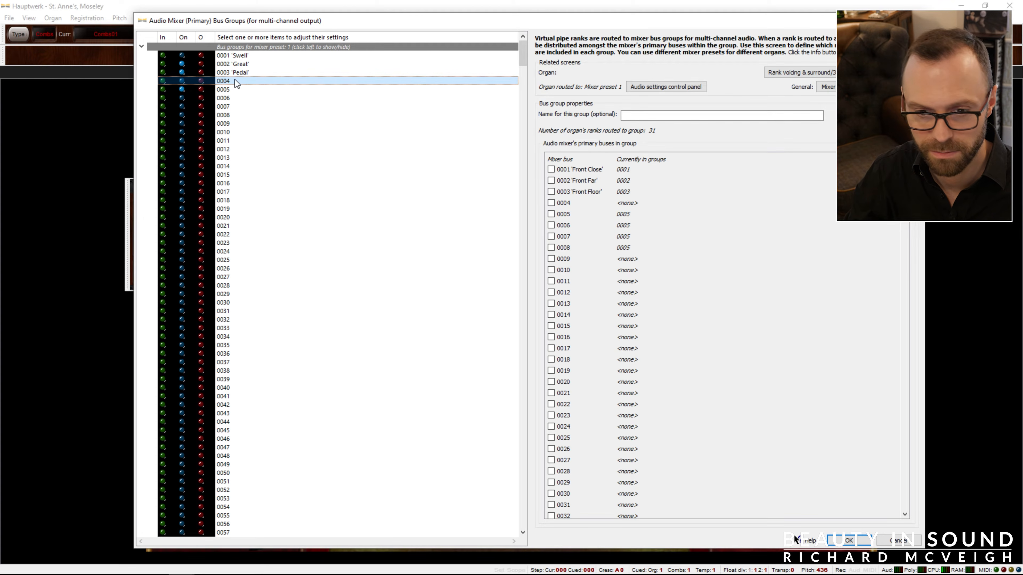
Remove primary buses 0005 to 0008 from the unnamed bus groups 0004 to 0010.
{"action": "left_click_drag", "start_coordinate": [238, 88], "coordinate": [243, 132]}
{"action": "left_click", "coordinate": [551, 214]}
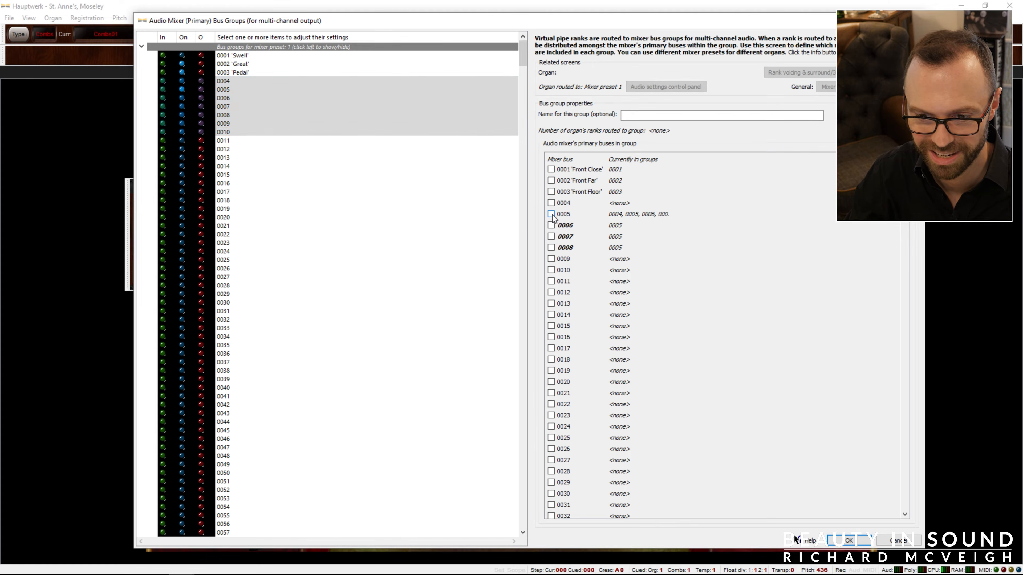
{"action": "left_click", "coordinate": [551, 214]}
{"action": "left_click", "coordinate": [551, 226]}
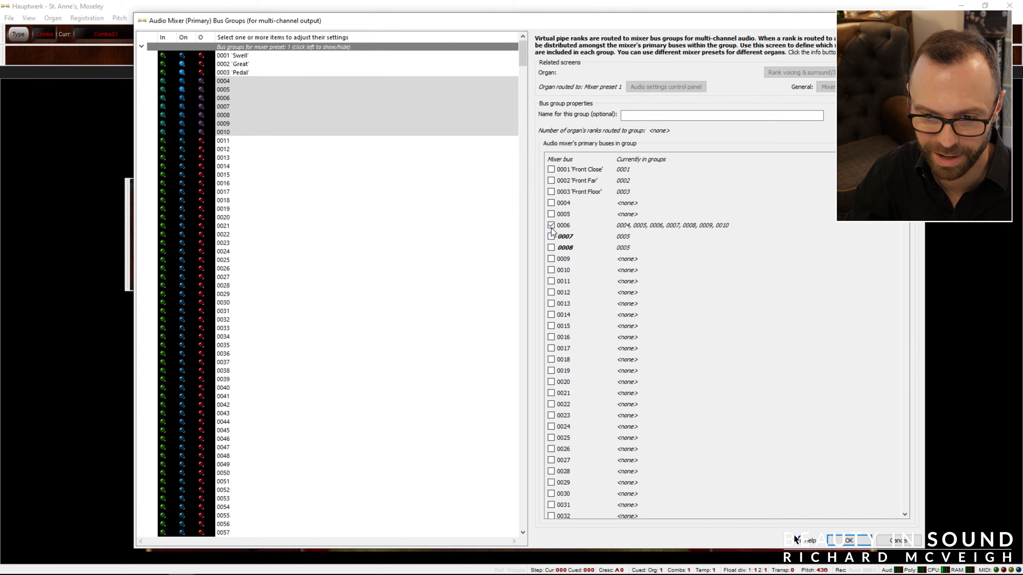
{"action": "left_click", "coordinate": [551, 225]}
{"action": "left_click", "coordinate": [551, 237]}
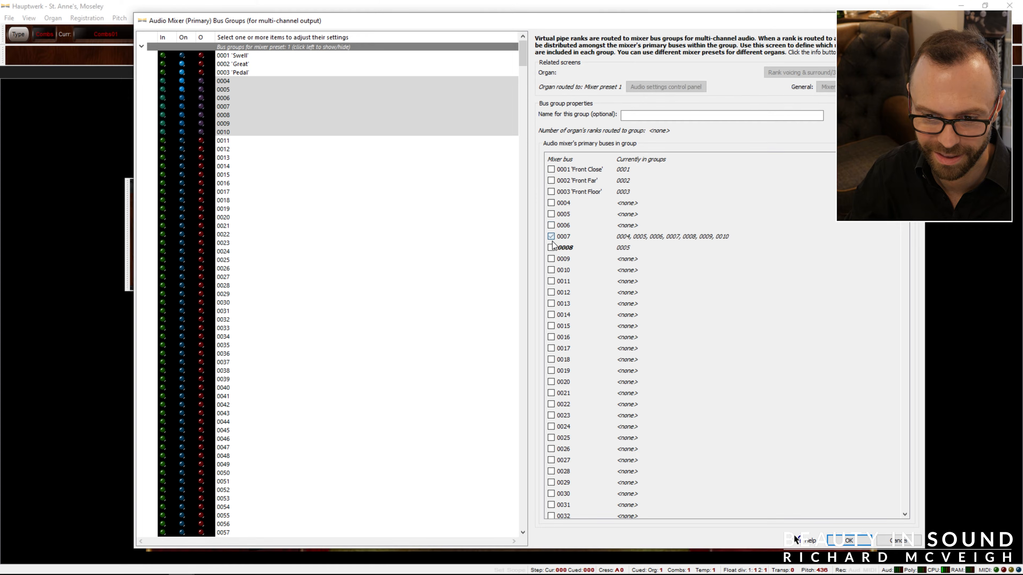
{"action": "left_click", "coordinate": [551, 248]}
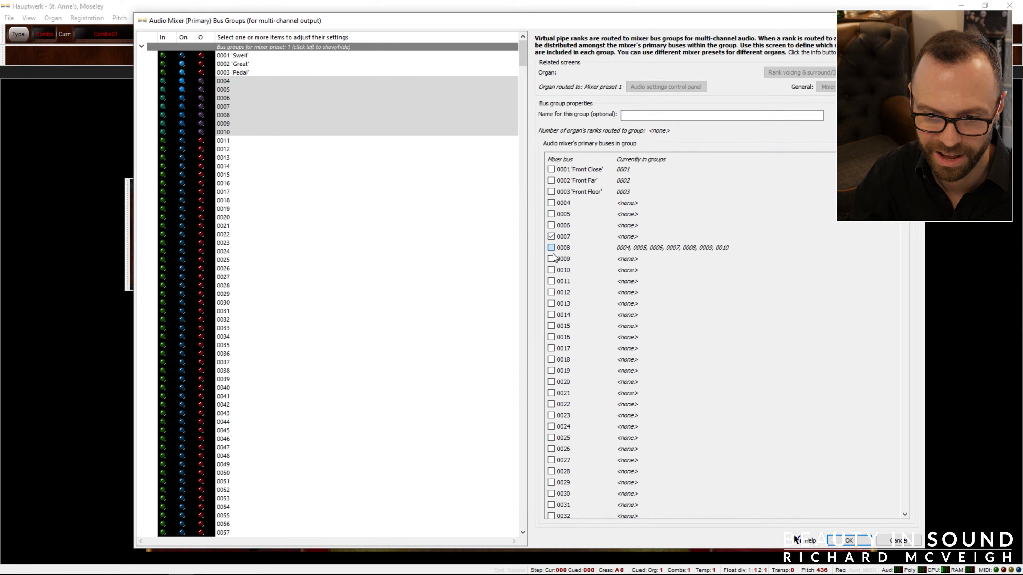
{"action": "left_click", "coordinate": [551, 248]}
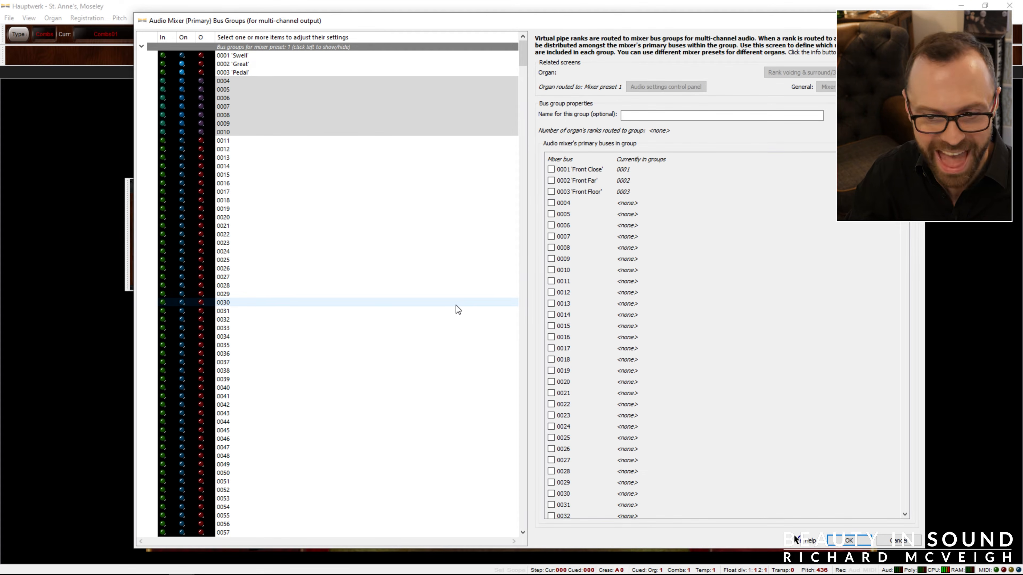
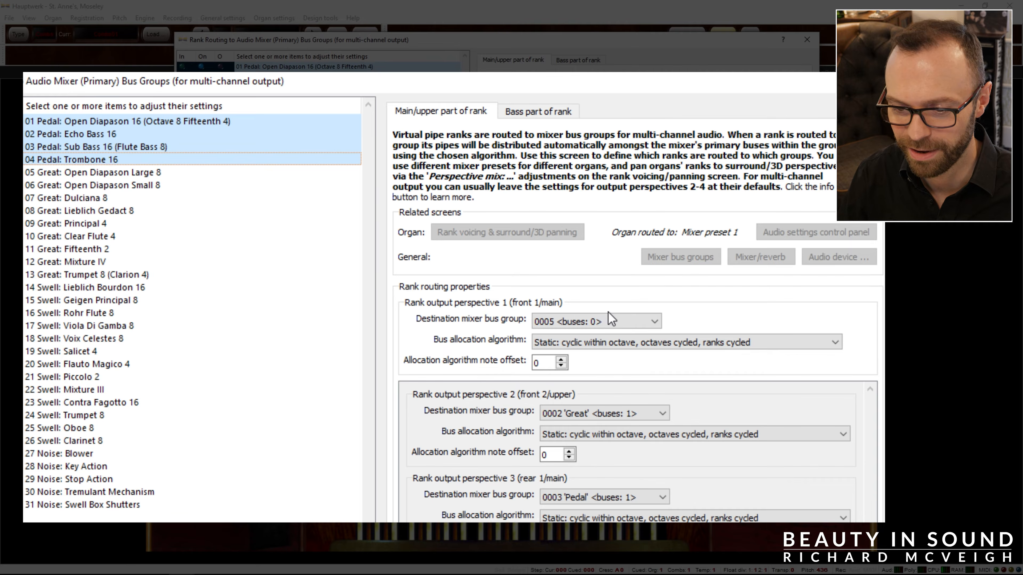
For output perspective 1, route the Pedal ranks 01 to 04 to bus group 0003 'Pedal' and the Great ranks 05 to 13 to 0002 'Great'.
{"action": "left_click", "coordinate": [597, 322]}
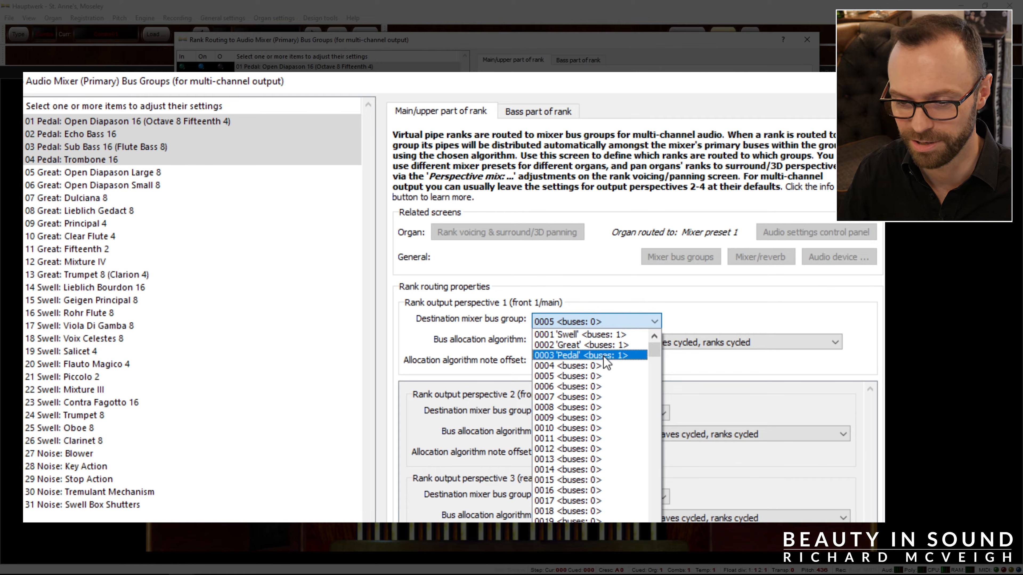
{"action": "left_click", "coordinate": [591, 355]}
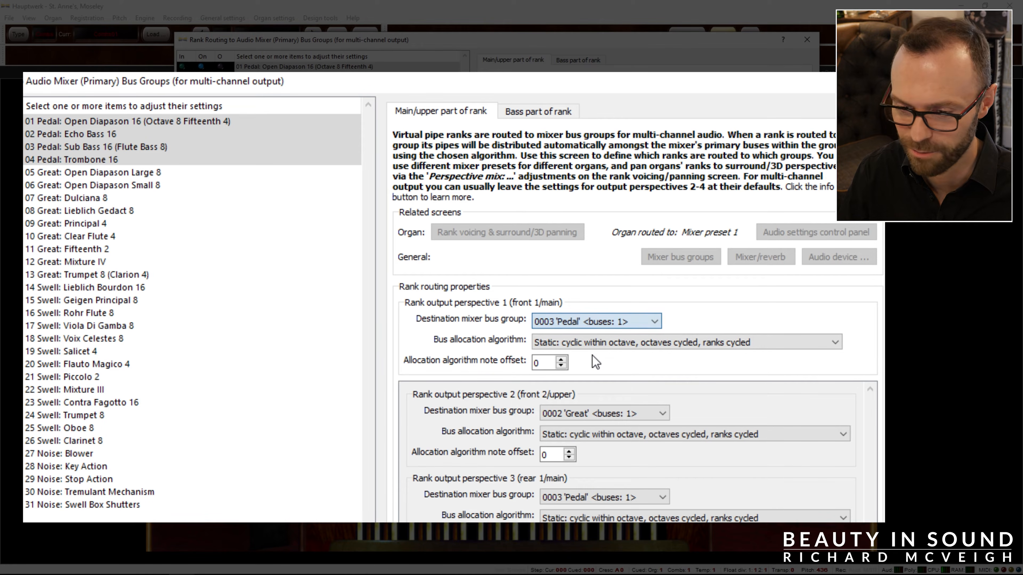
{"action": "left_click_drag", "start_coordinate": [58, 174], "coordinate": [60, 282]}
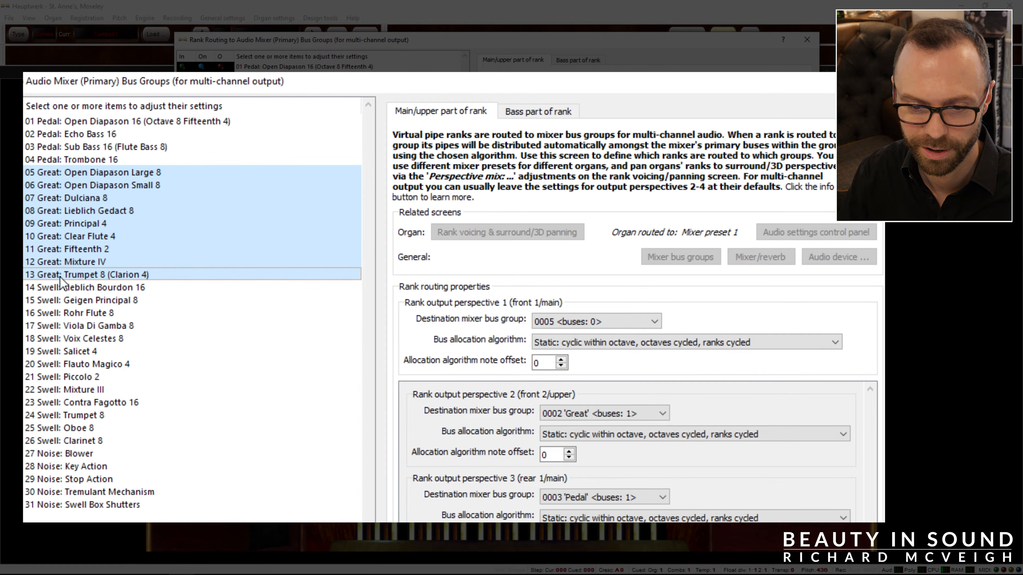
{"action": "left_click", "coordinate": [598, 325]}
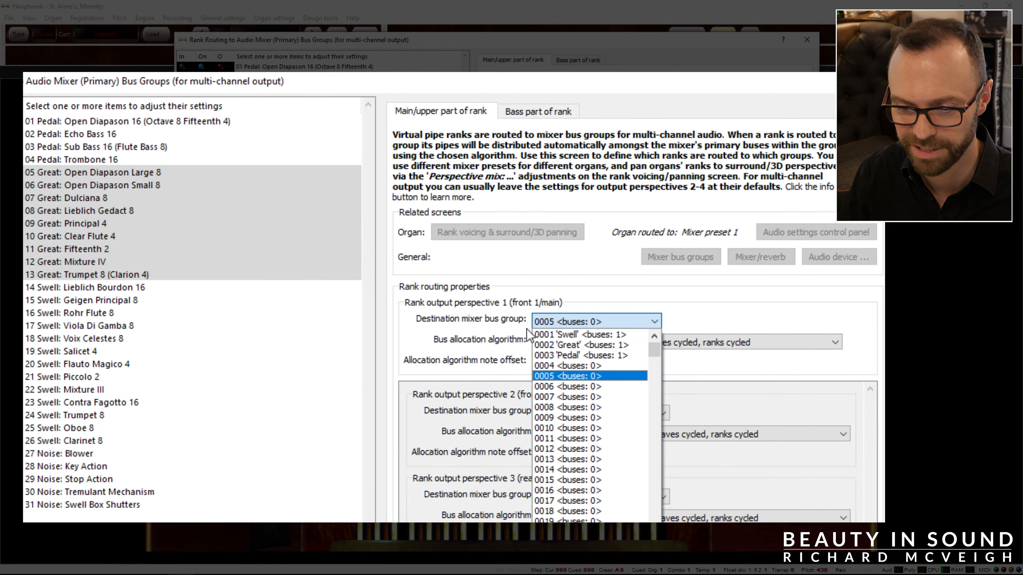
{"action": "left_click", "coordinate": [582, 344]}
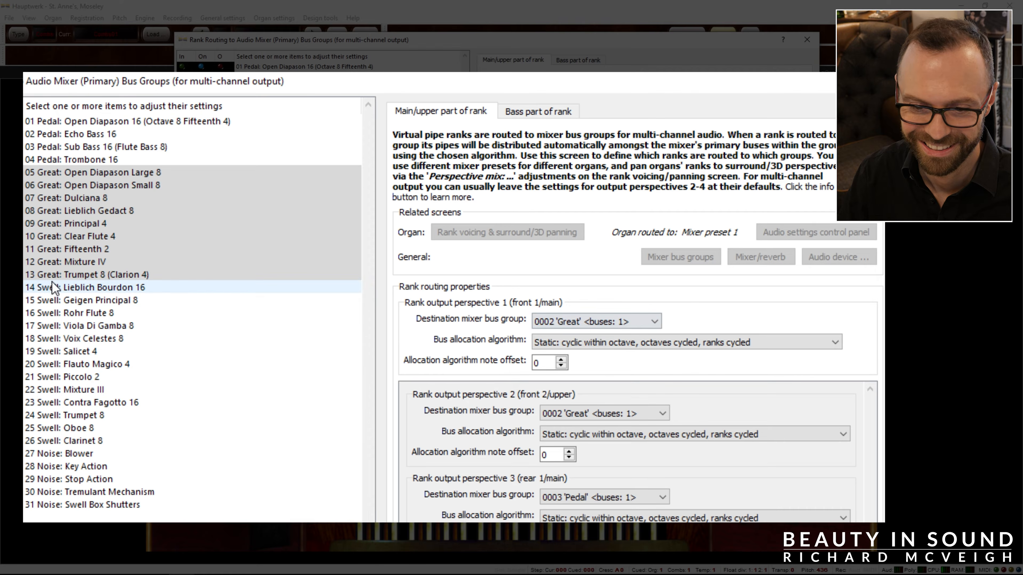
Route the Swell ranks 14 to 26 to bus group 0001 'Swell' for output perspective 1 and select the noise ranks.
{"action": "left_click_drag", "start_coordinate": [66, 287], "coordinate": [66, 441]}
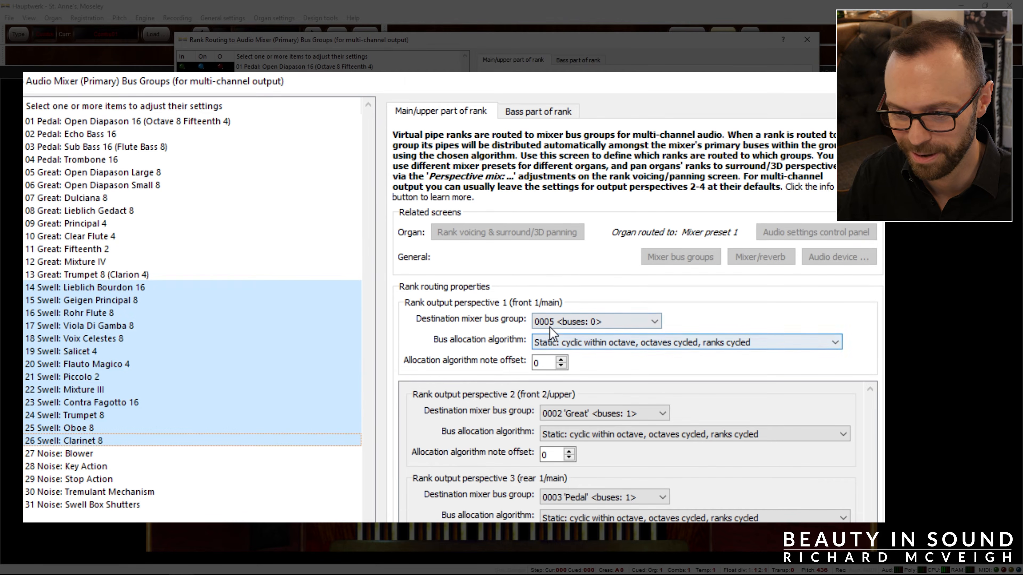
{"action": "left_click", "coordinate": [584, 321]}
{"action": "left_click", "coordinate": [607, 335]}
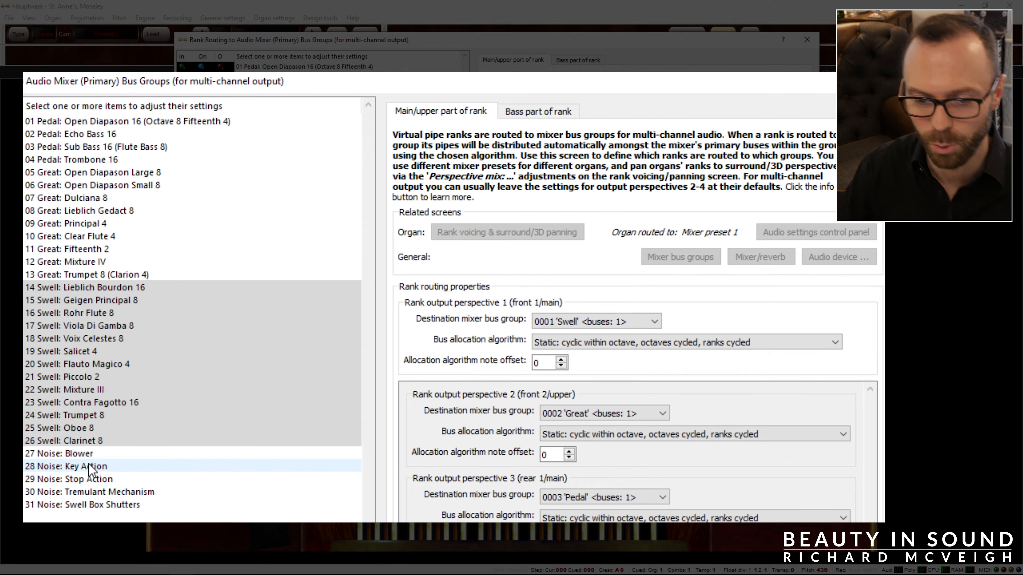
{"action": "left_click_drag", "start_coordinate": [86, 463], "coordinate": [107, 509]}
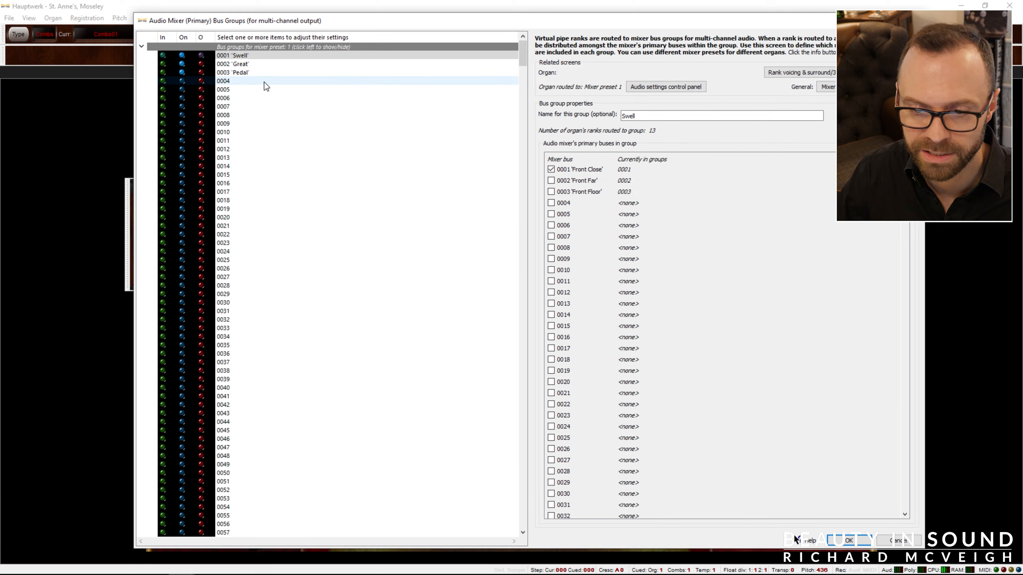
Name mixer bus group 0004 "Noises", add the Front Close primary bus to it, compare it with the Swell group and accept the settings.
{"action": "left_click", "coordinate": [265, 83]}
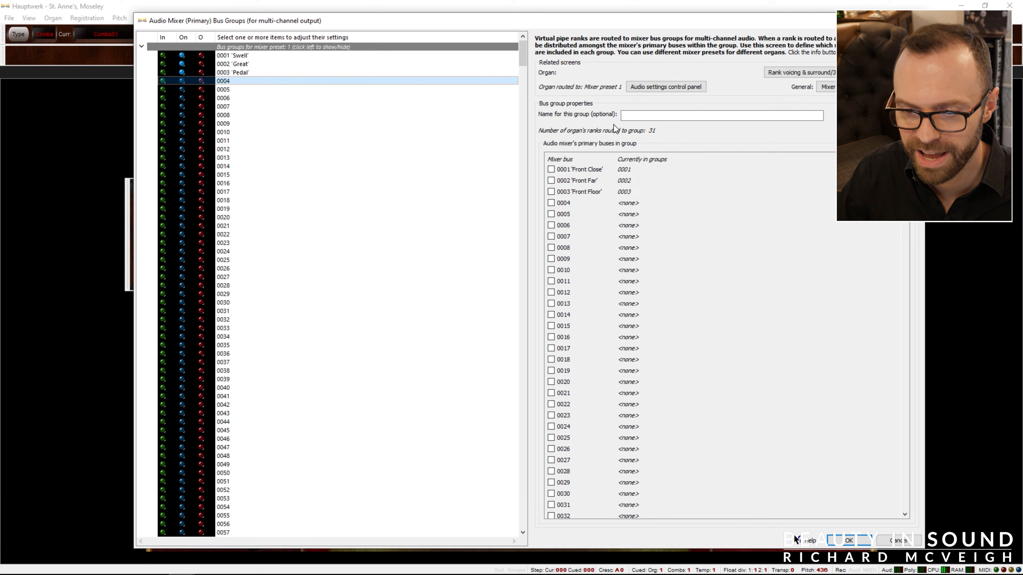
{"action": "left_click", "coordinate": [643, 115]}
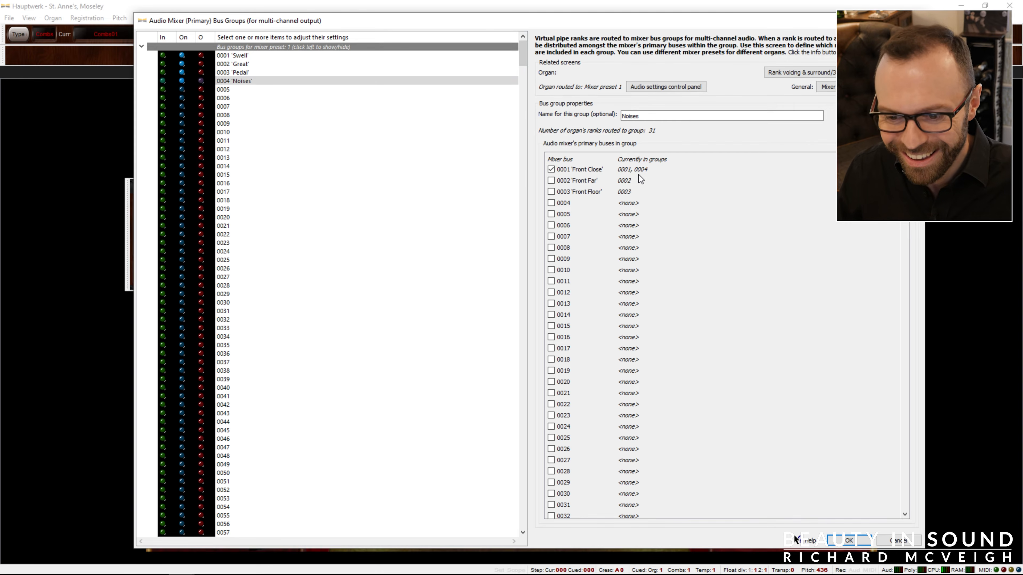
{"action": "left_click", "coordinate": [244, 58]}
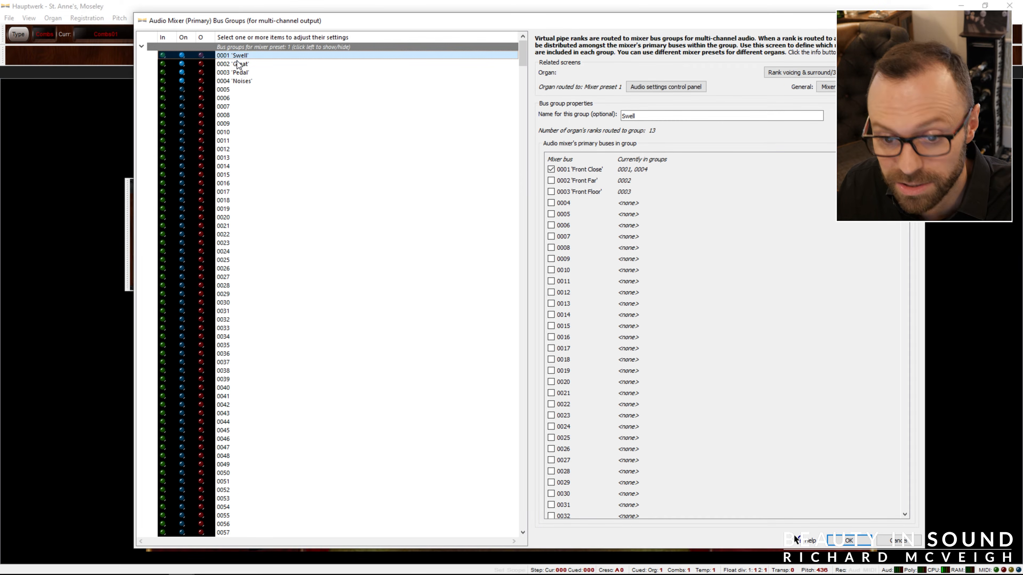
{"action": "left_click", "coordinate": [249, 83]}
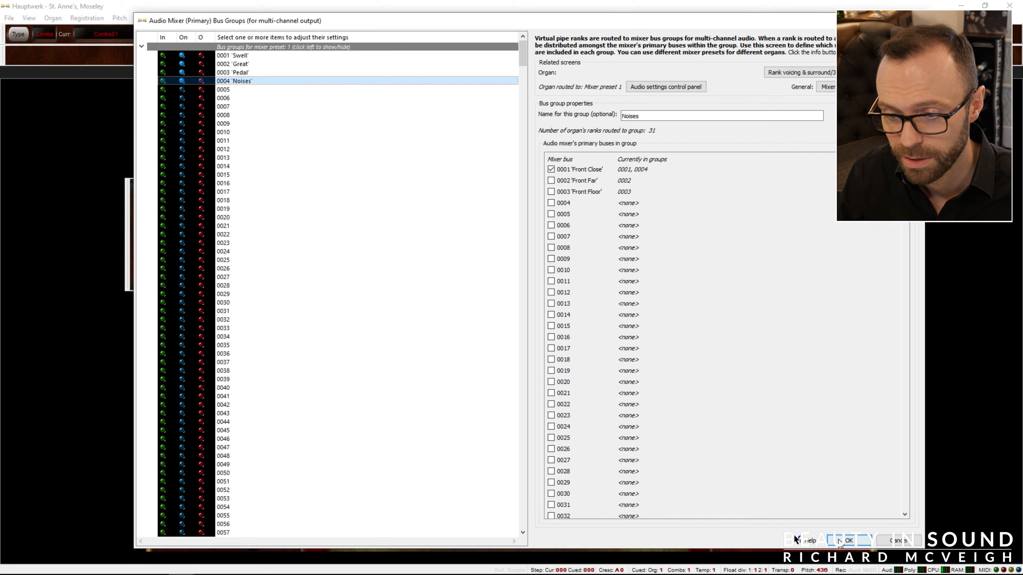
{"action": "left_click", "coordinate": [842, 540]}
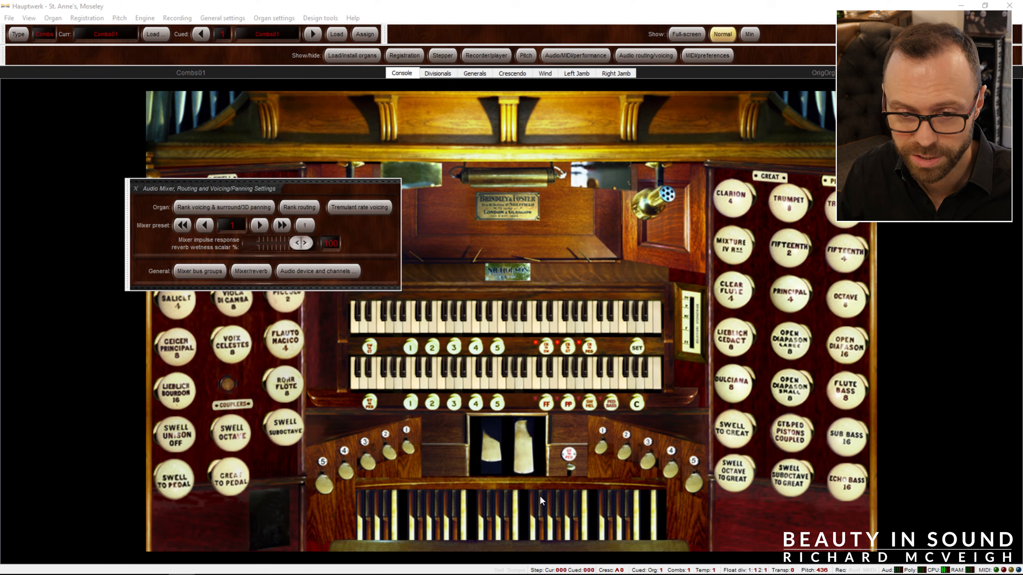
Reopen the rank routing and route the noise ranks 27 to 31 to bus group 0004 'Noises' for output perspective 1.
{"action": "left_click", "coordinate": [314, 208]}
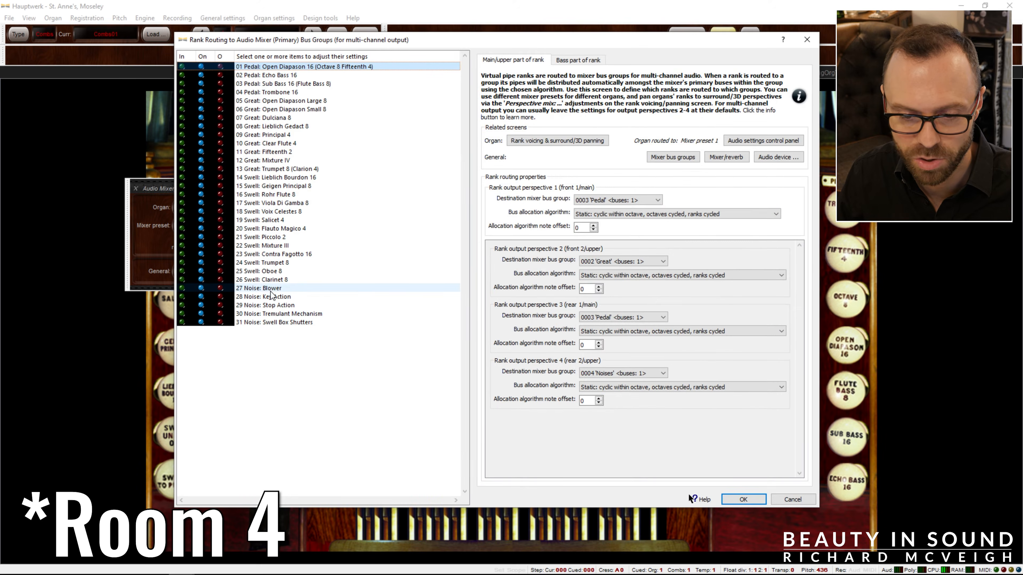
{"action": "left_click", "coordinate": [265, 285]}
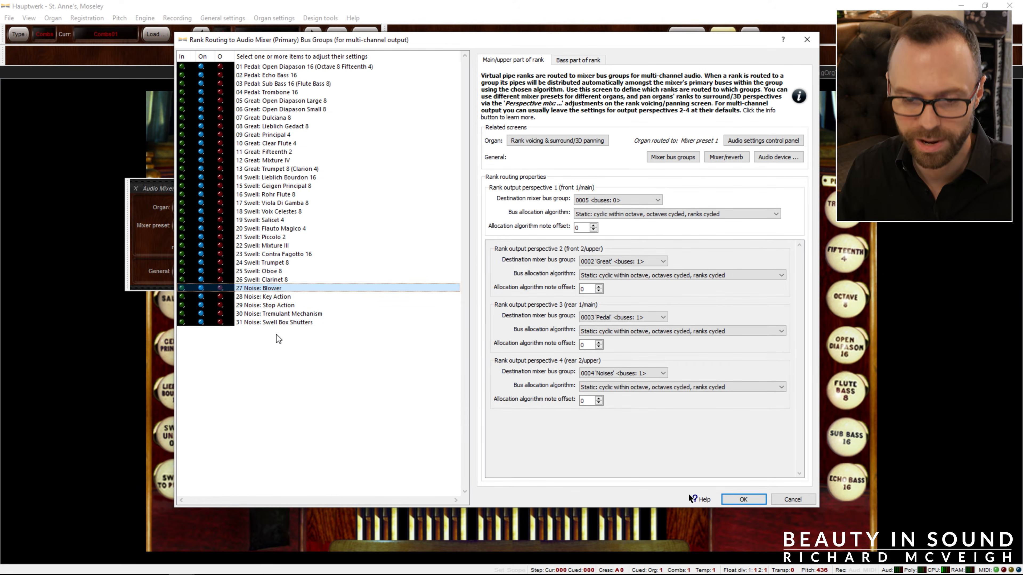
{"action": "left_click_drag", "start_coordinate": [274, 324], "coordinate": [274, 288]}
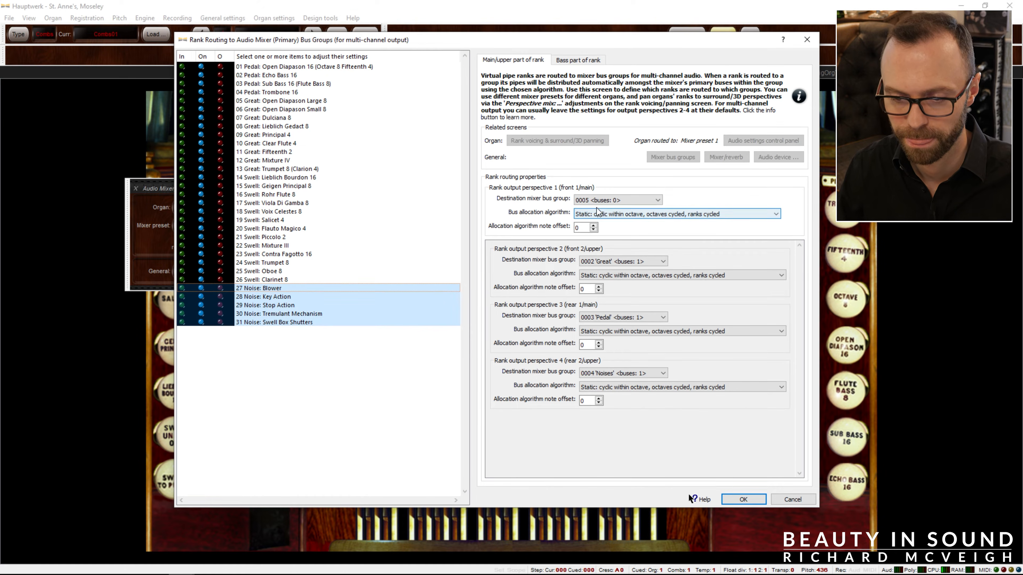
{"action": "left_click", "coordinate": [605, 201]}
{"action": "left_click", "coordinate": [612, 230]}
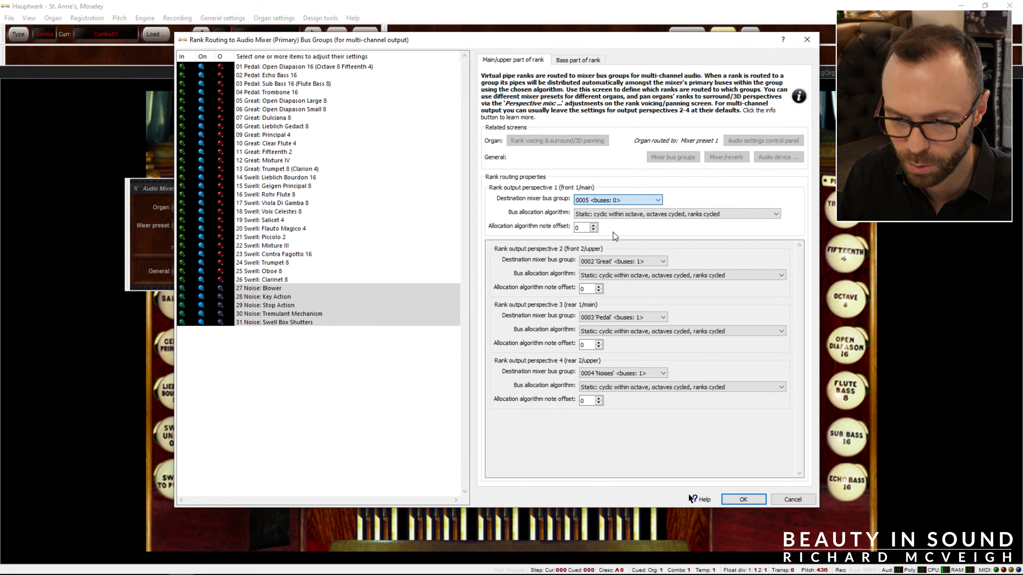
For all ranks, set the destination bus group of output perspectives 2 and 3 to the empty group 0005 and open the choices for perspective 4.
{"action": "left_click", "coordinate": [397, 254]}
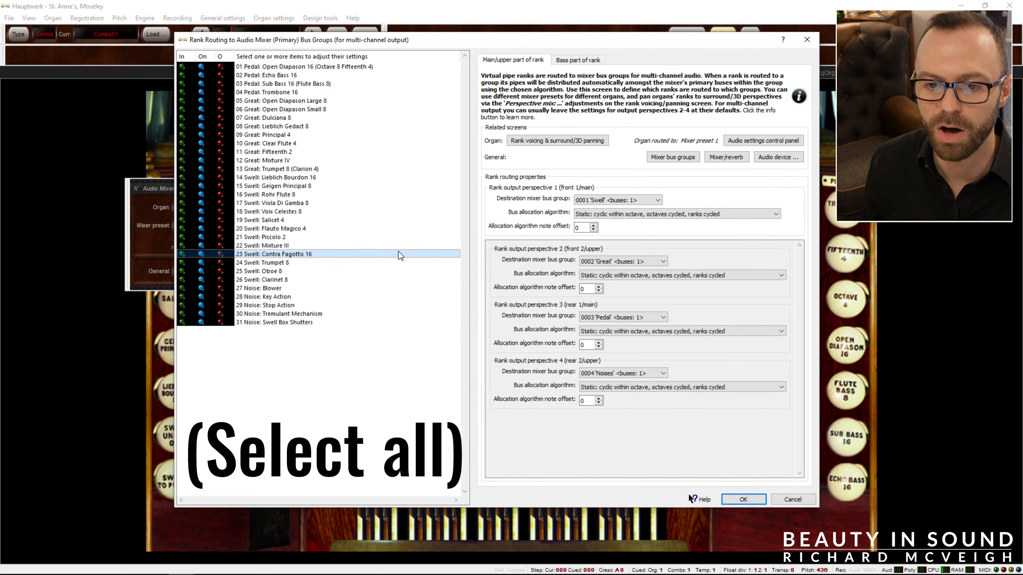
{"action": "key", "text": "ctrl+a"}
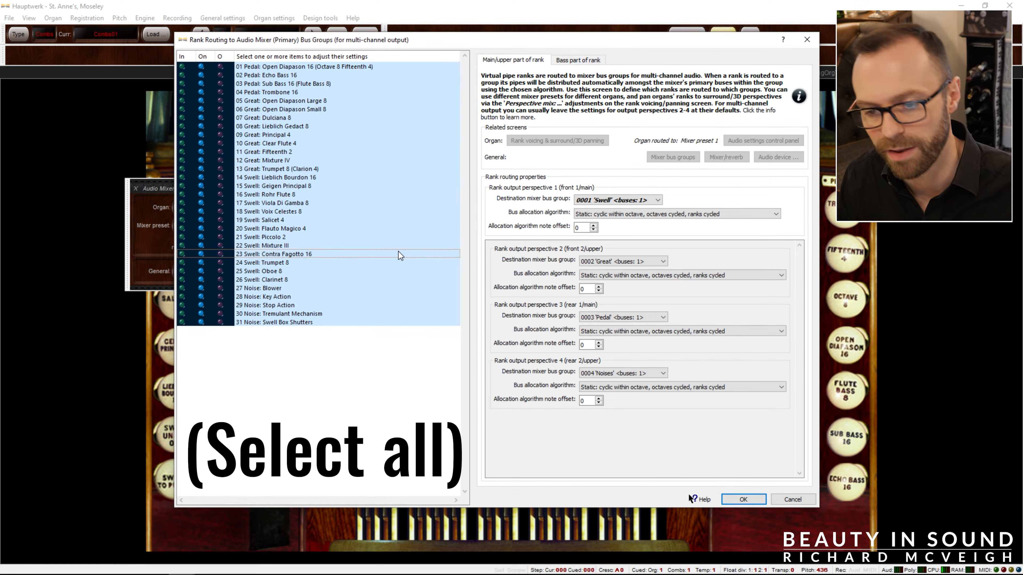
{"action": "left_click", "coordinate": [615, 262]}
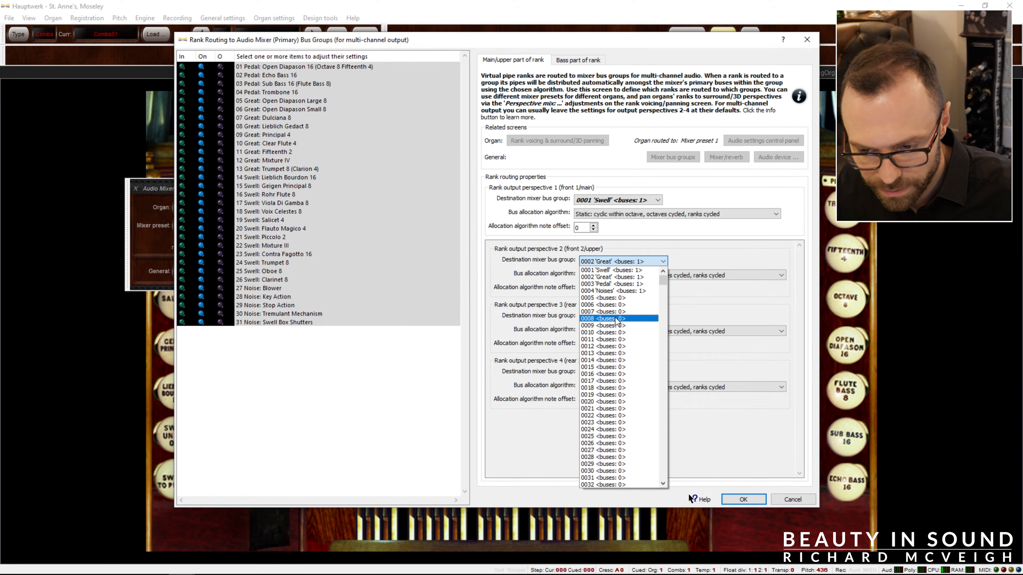
{"action": "key", "text": "Escape"}
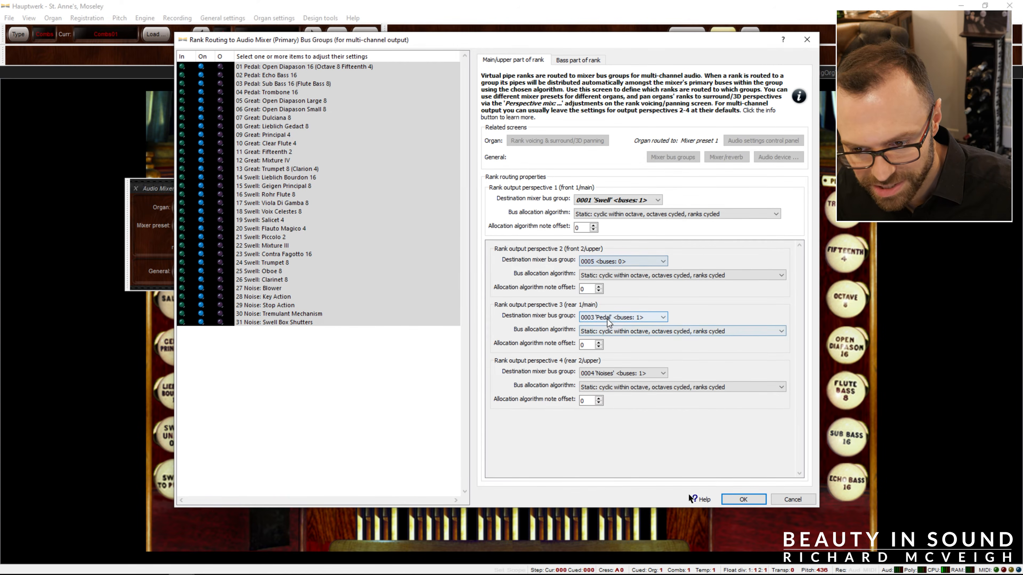
{"action": "left_click", "coordinate": [607, 318]}
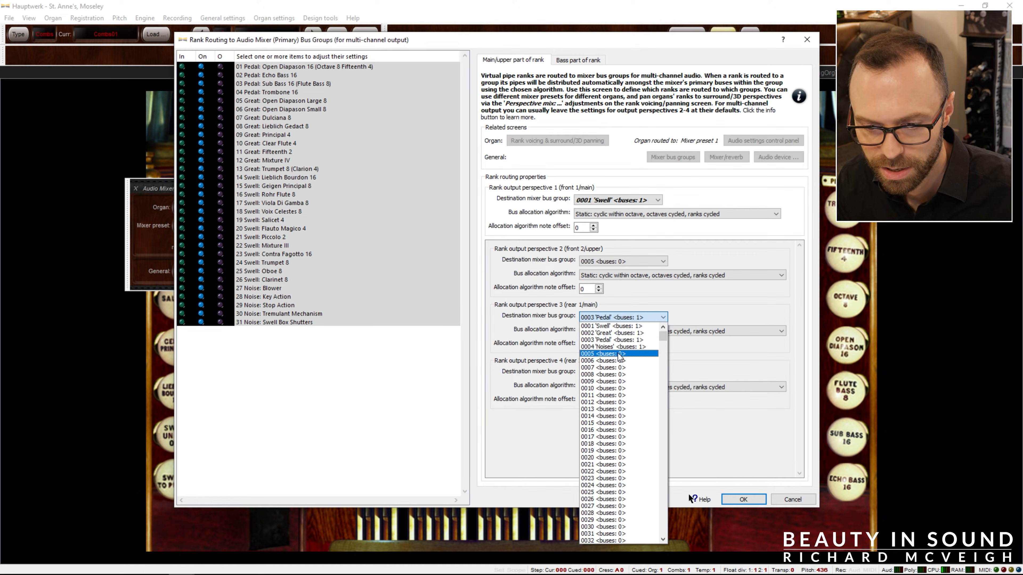
{"action": "left_click", "coordinate": [618, 353]}
{"action": "left_click", "coordinate": [626, 373]}
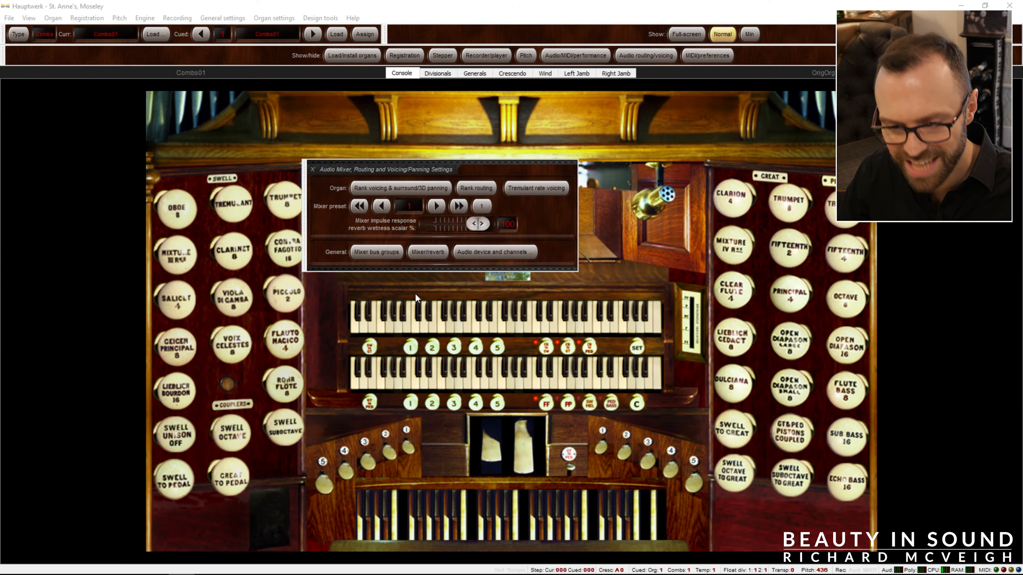
In the audio mixer, name Master mix 2 "Subwoofer" and set its output to the stereo channels 0013/0014 starting at Sub L.
{"action": "left_click", "coordinate": [427, 253]}
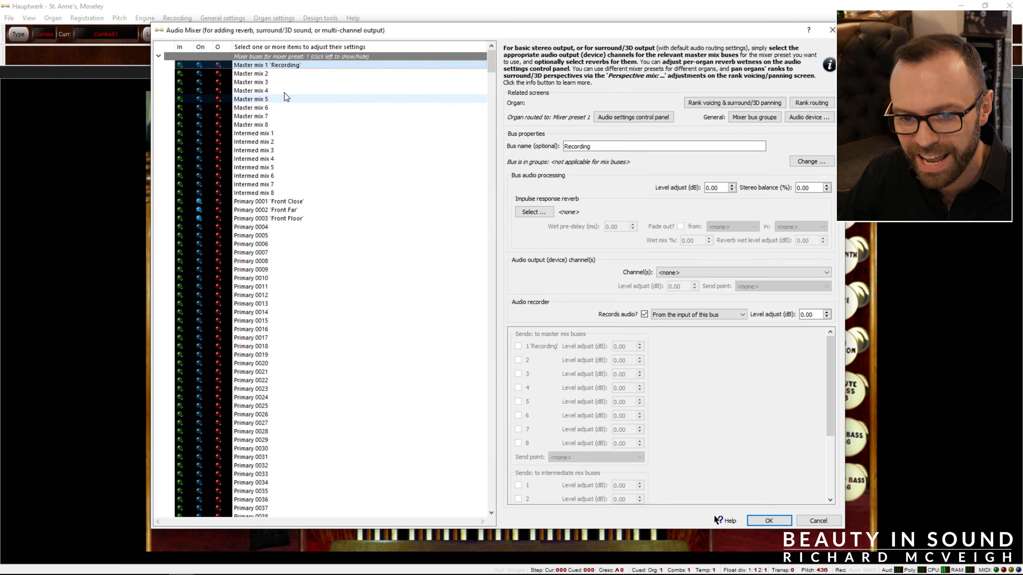
{"action": "left_click", "coordinate": [277, 73]}
{"action": "left_click", "coordinate": [578, 146]}
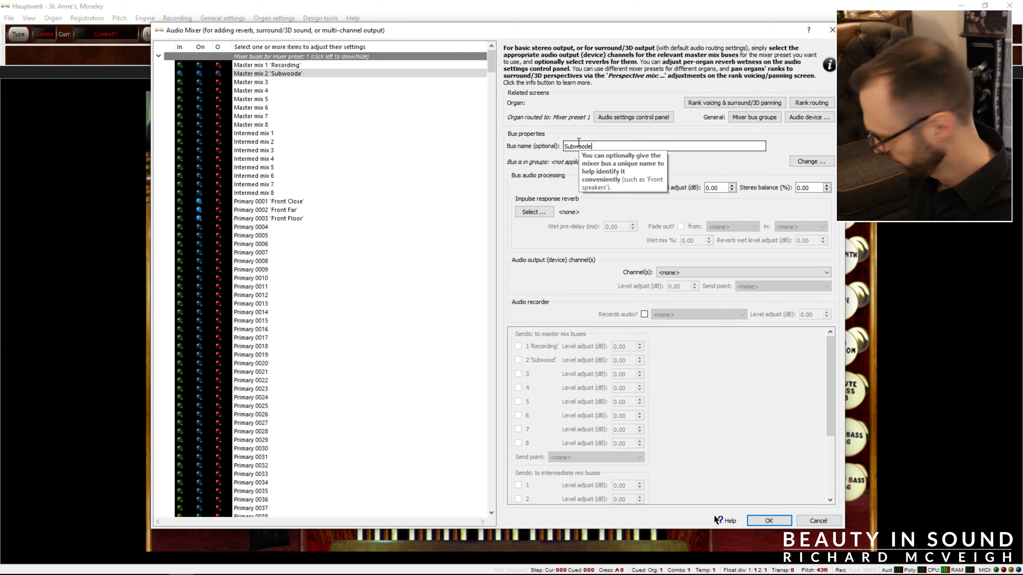
{"action": "key", "text": "BackSpace"}
{"action": "key", "text": "BackSpace"}
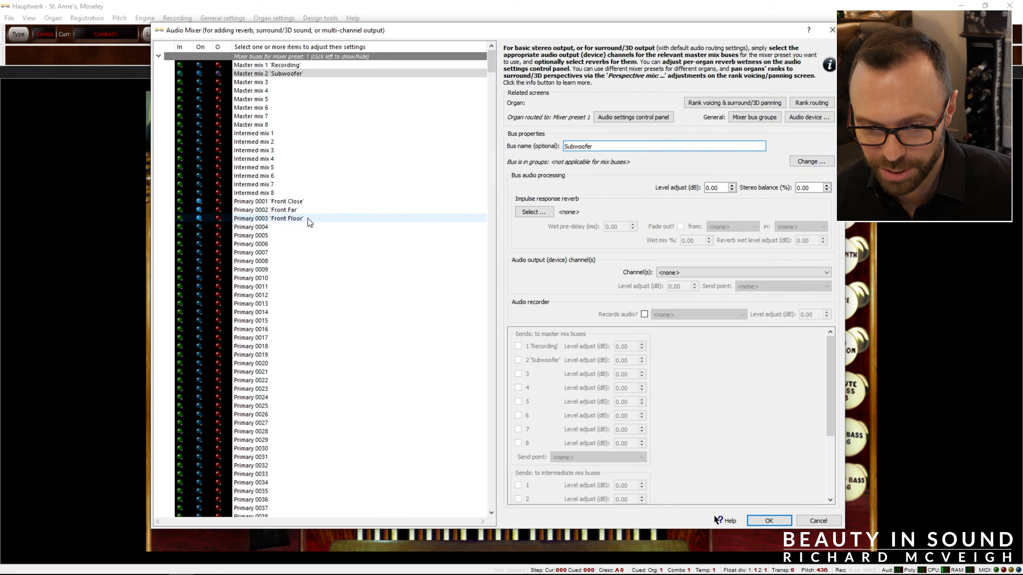
{"action": "left_click", "coordinate": [294, 64], "text": "ctrl"}
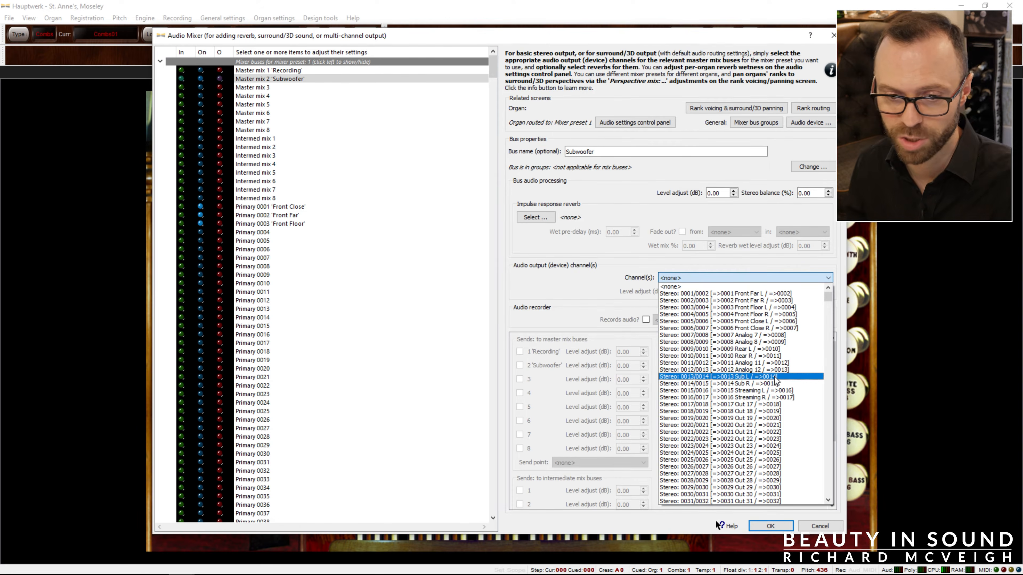
{"action": "left_click", "coordinate": [775, 377]}
Send the Front Close, Front Far and Front Floor primary buses to the 'Subwoofer' master mix bus and check their sends.
{"action": "left_click", "coordinate": [128, 141]}
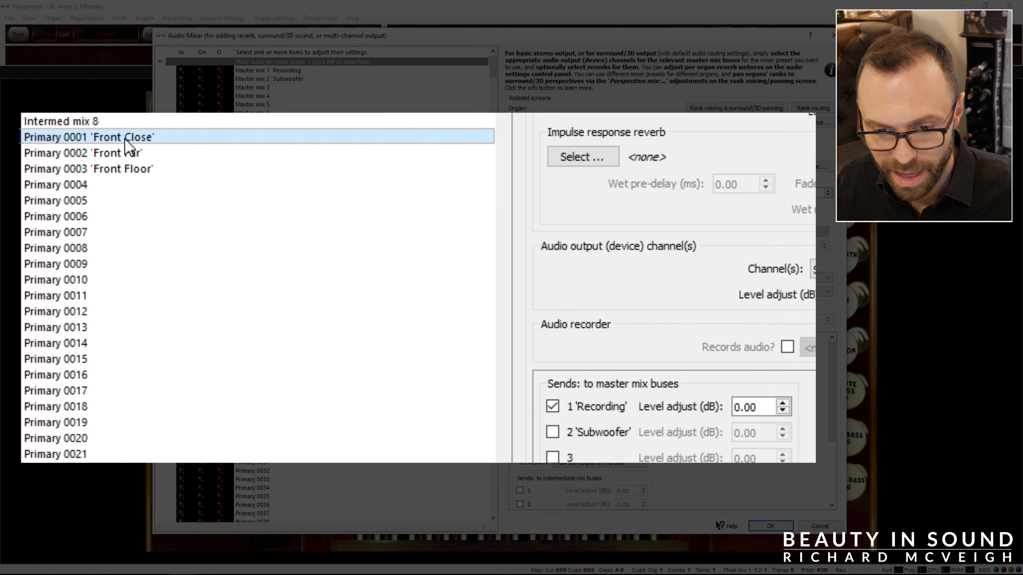
{"action": "left_click", "coordinate": [132, 155], "text": "ctrl"}
{"action": "left_click", "coordinate": [138, 170], "text": "ctrl"}
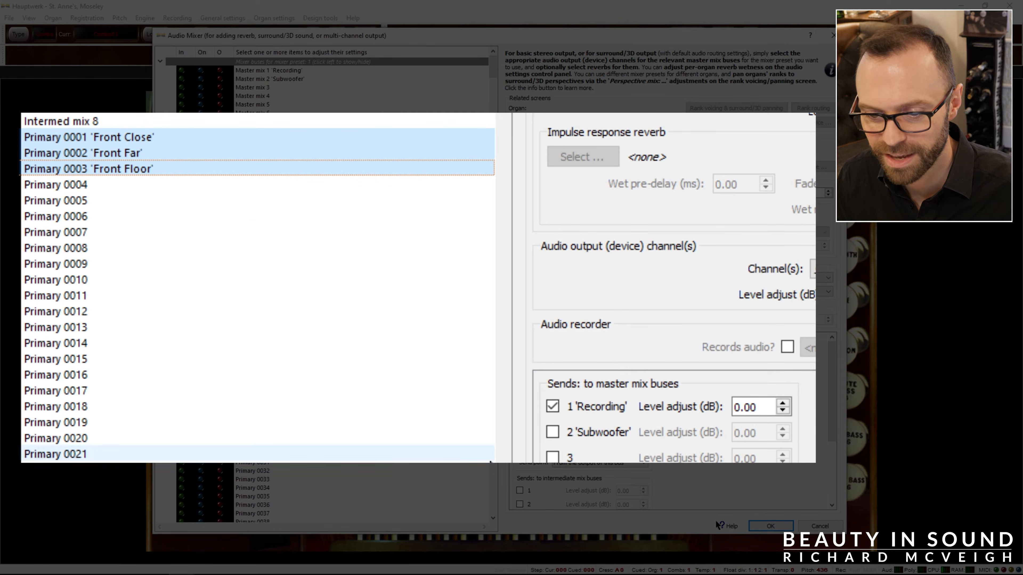
{"action": "left_click", "coordinate": [553, 437]}
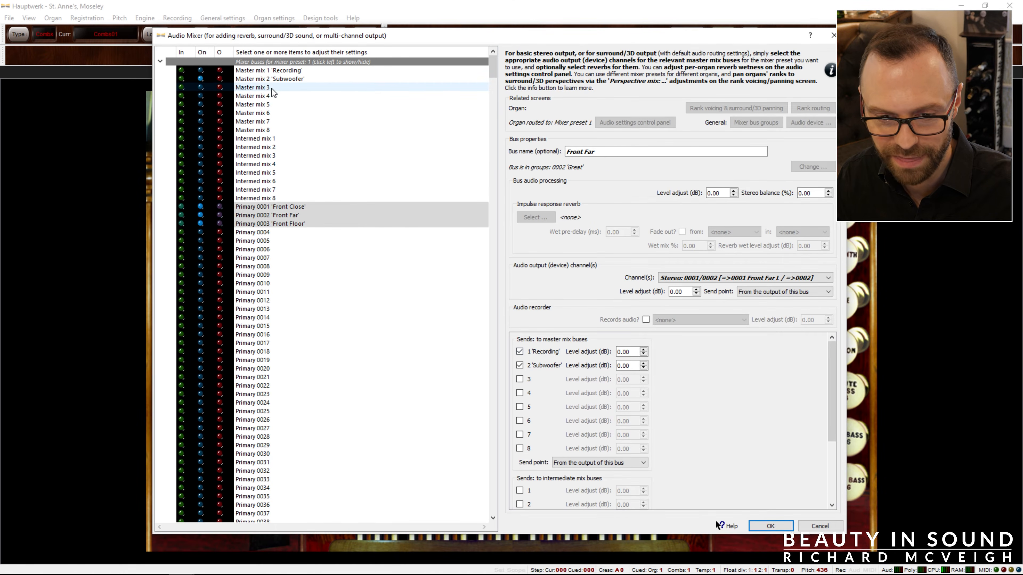
{"action": "left_click", "coordinate": [282, 96]}
{"action": "key", "text": "Up"}
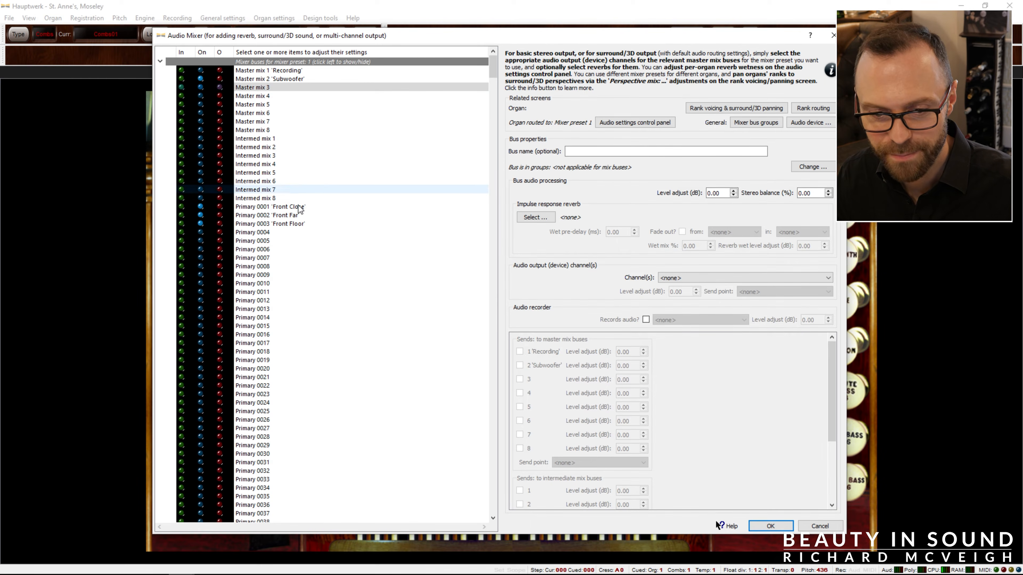
{"action": "left_click_drag", "start_coordinate": [302, 228], "coordinate": [282, 207]}
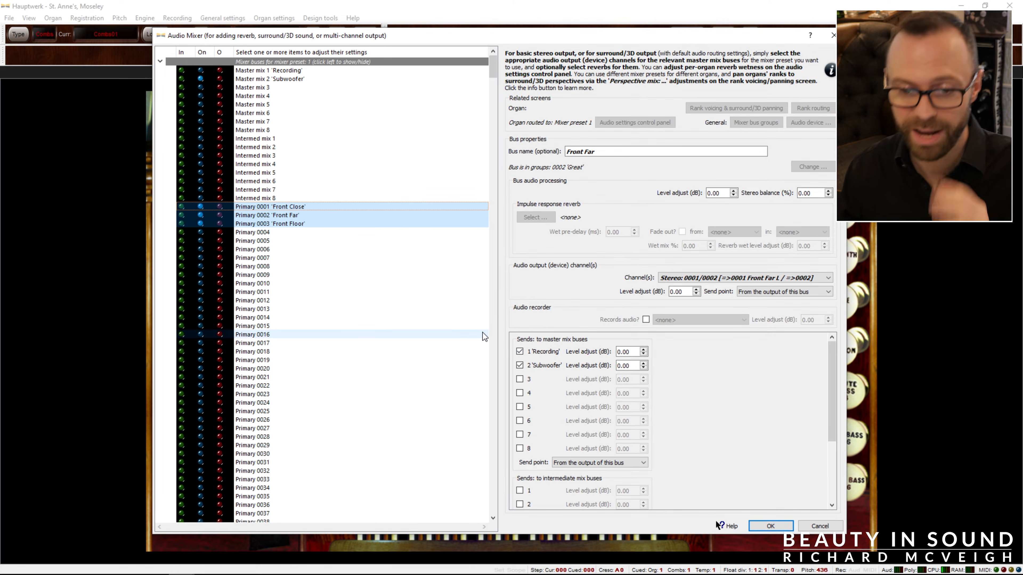
{"action": "left_click", "coordinate": [273, 79]}
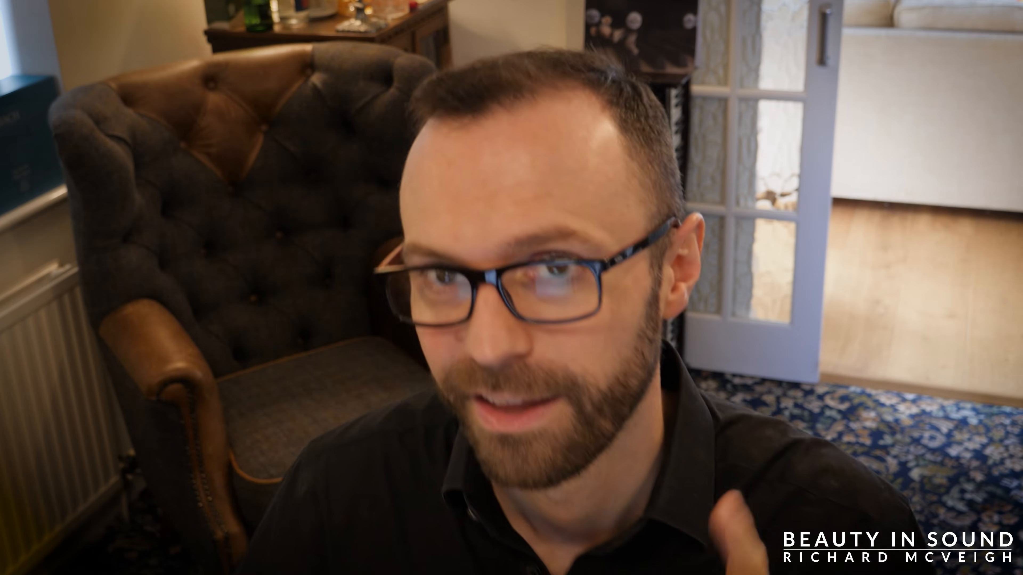